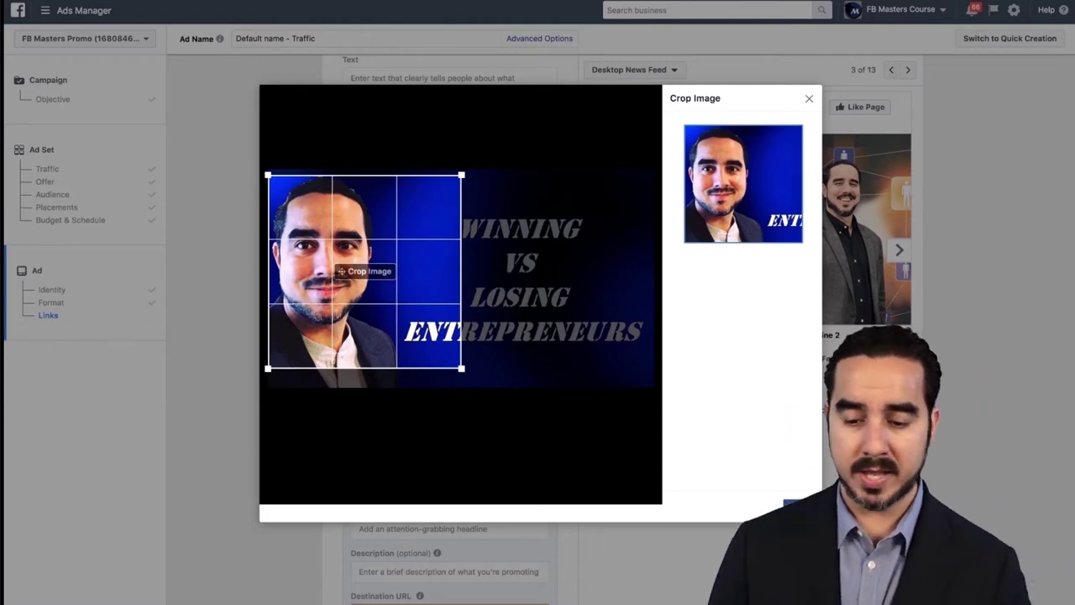
- Apply the square crop to card 1's image and page through the carousel cards in the ad preview
{"action": "left_click", "coordinate": [791, 505]}
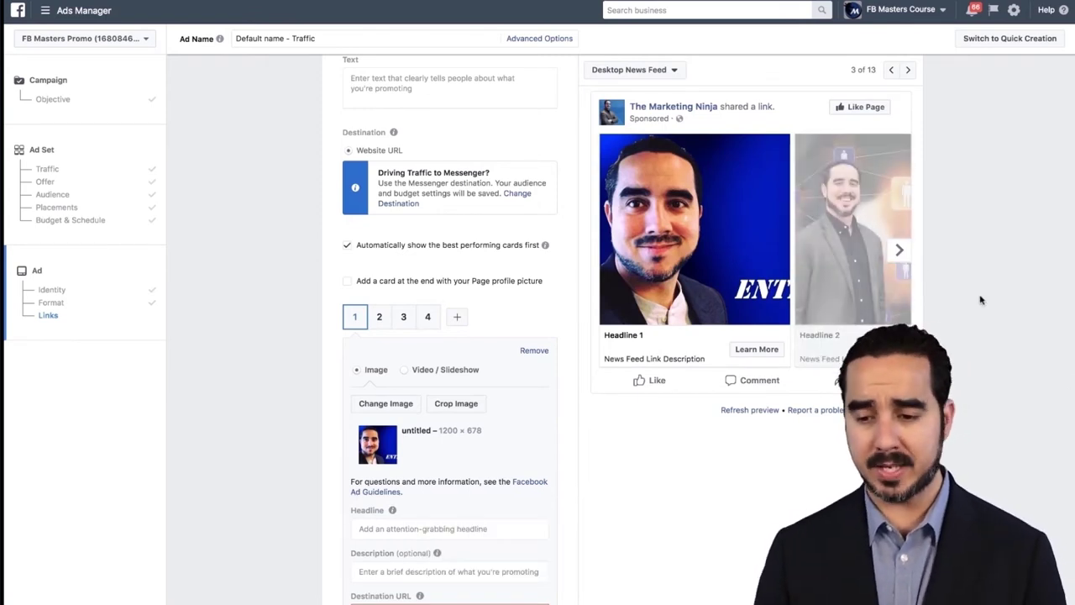
{"action": "left_click", "coordinate": [900, 250]}
{"action": "left_click", "coordinate": [901, 250]}
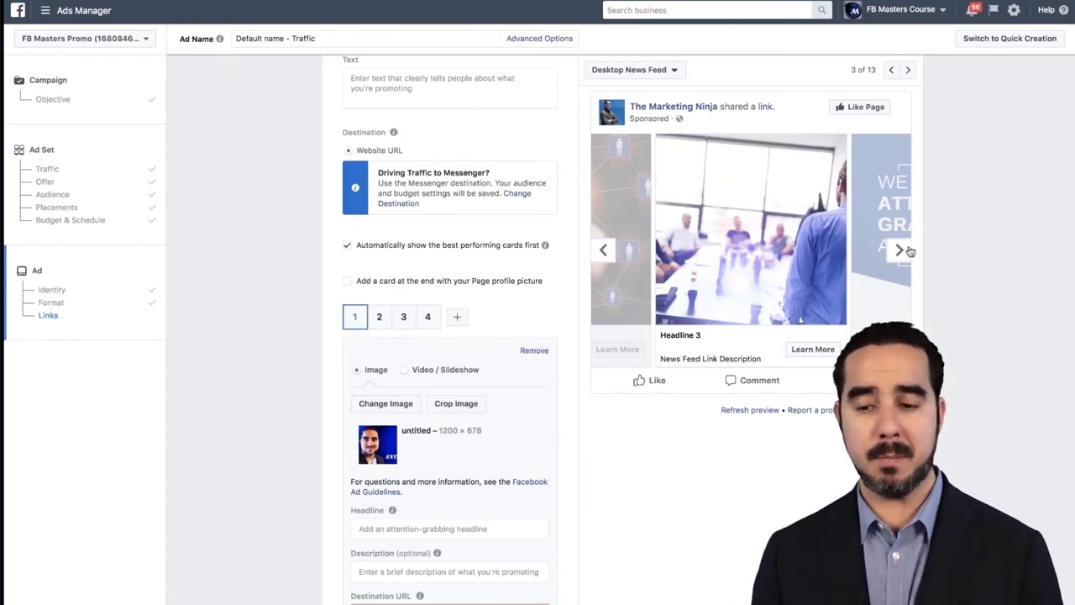
{"action": "left_click", "coordinate": [902, 250]}
- Write the ad text "I am doing a FREE workshop online to show you how to build your brand on a Social Media world."
{"action": "scroll", "coordinate": [357, 296], "scroll_direction": "up", "scroll_amount": 5}
{"action": "left_click", "coordinate": [417, 293]}
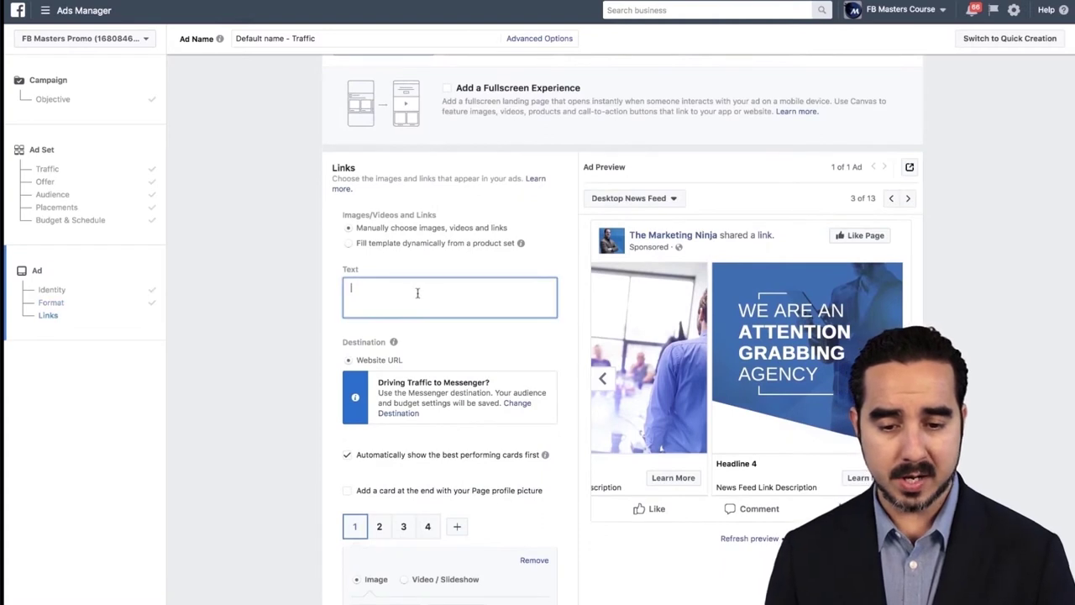
{"action": "left_click", "coordinate": [440, 275]}
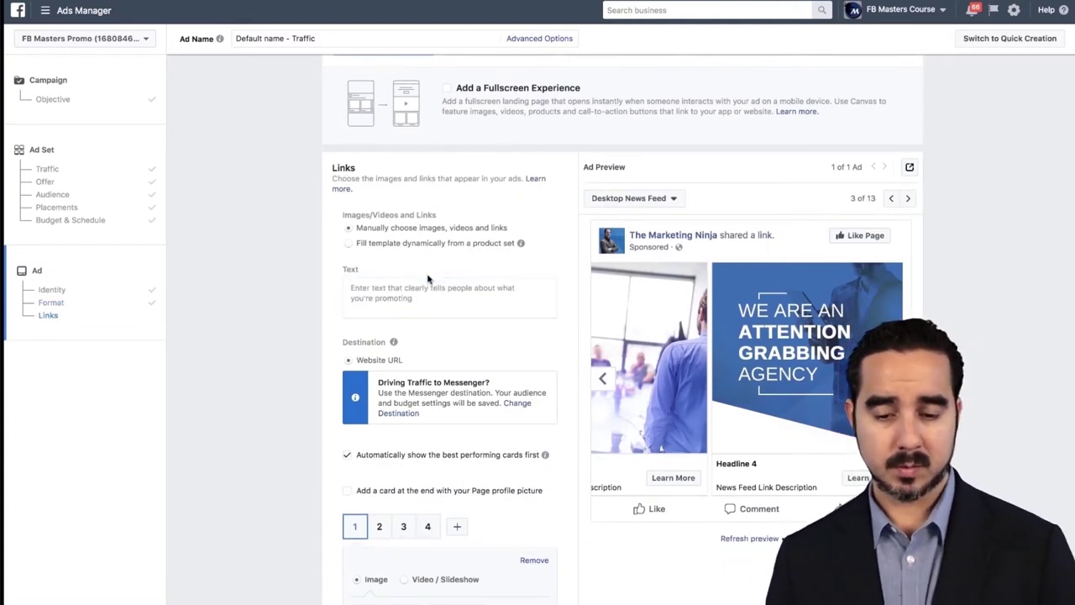
{"action": "left_click", "coordinate": [409, 286]}
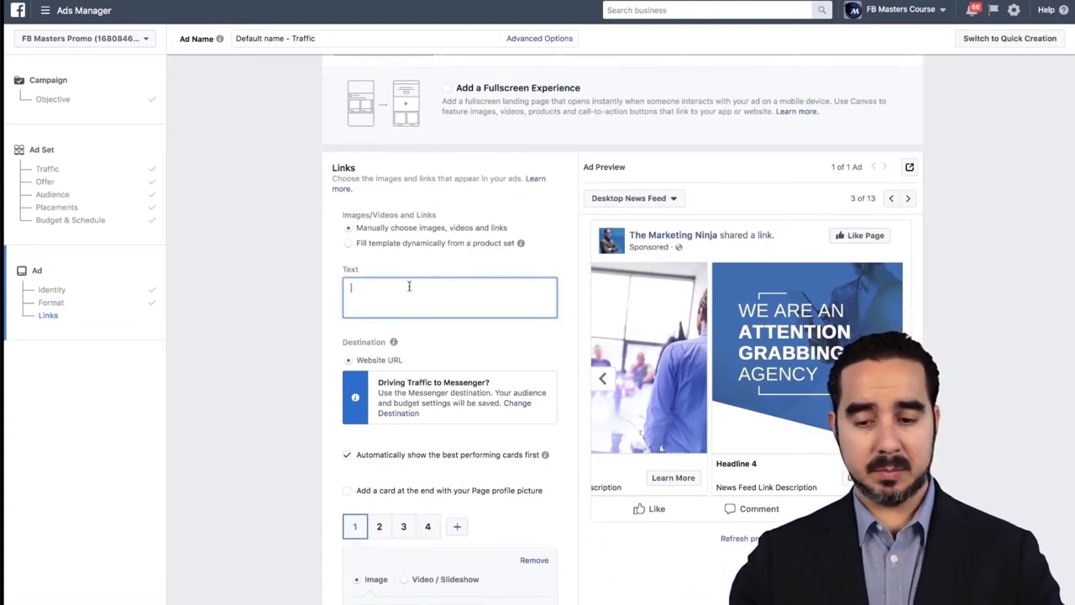
{"action": "type", "text": "I am doing a FREE workshop online to show you how to build your brand on a Social Media world."}
- Add a separate paragraph to the ad text reading "Register here today: agmagency.com/fbninjawebinar"
{"action": "key", "text": "Return"}
{"action": "key", "text": "Return"}
{"action": "type", "text": "Register here today:"}
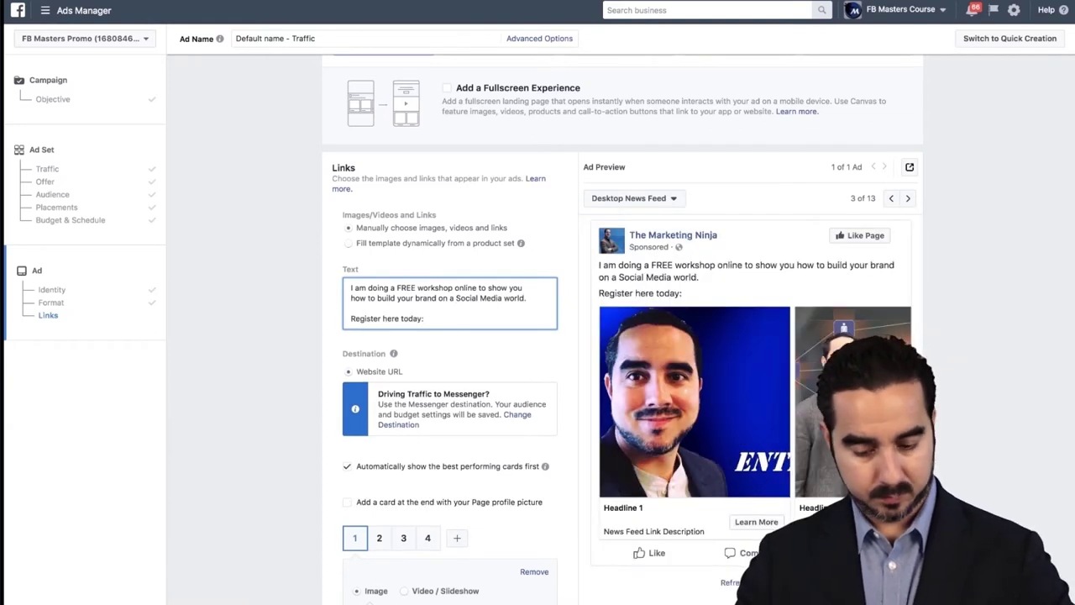
{"action": "type", "text": " agmagency.com/fbninjawebinar"}
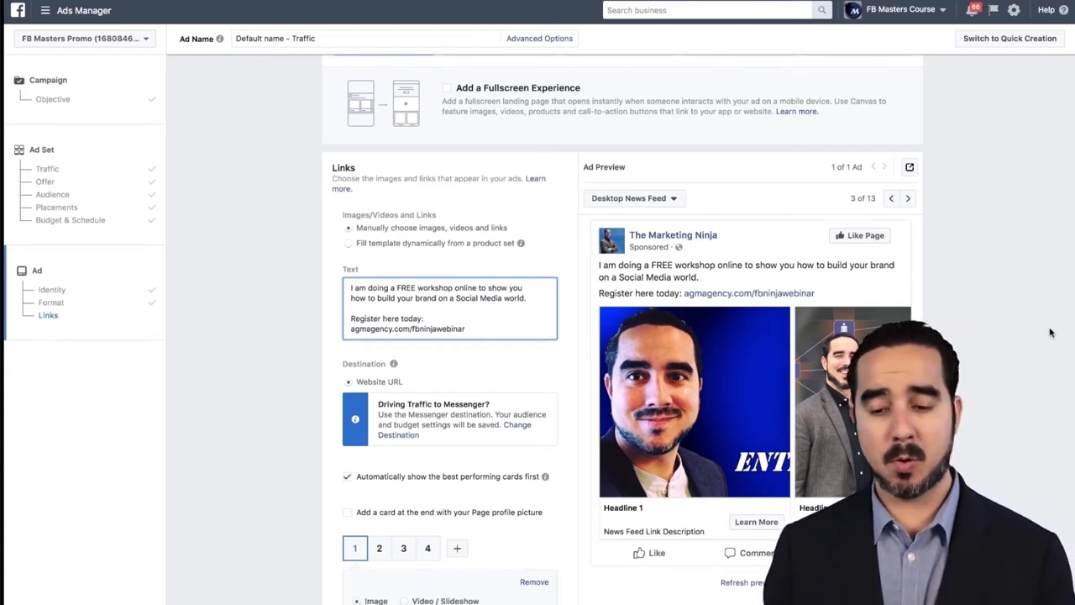
- Copy the link agmagency.com/fbninjawebinar from the ad text into card 1's destination URL
{"action": "scroll", "coordinate": [352, 439], "scroll_direction": "down", "scroll_amount": 3}
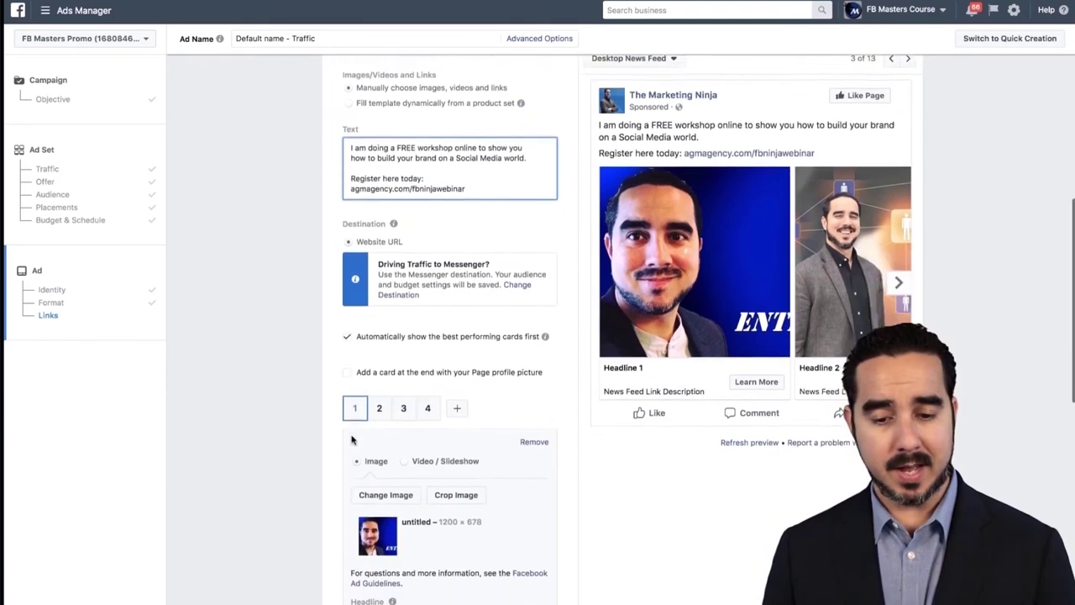
{"action": "scroll", "coordinate": [403, 353], "scroll_direction": "down", "scroll_amount": 5}
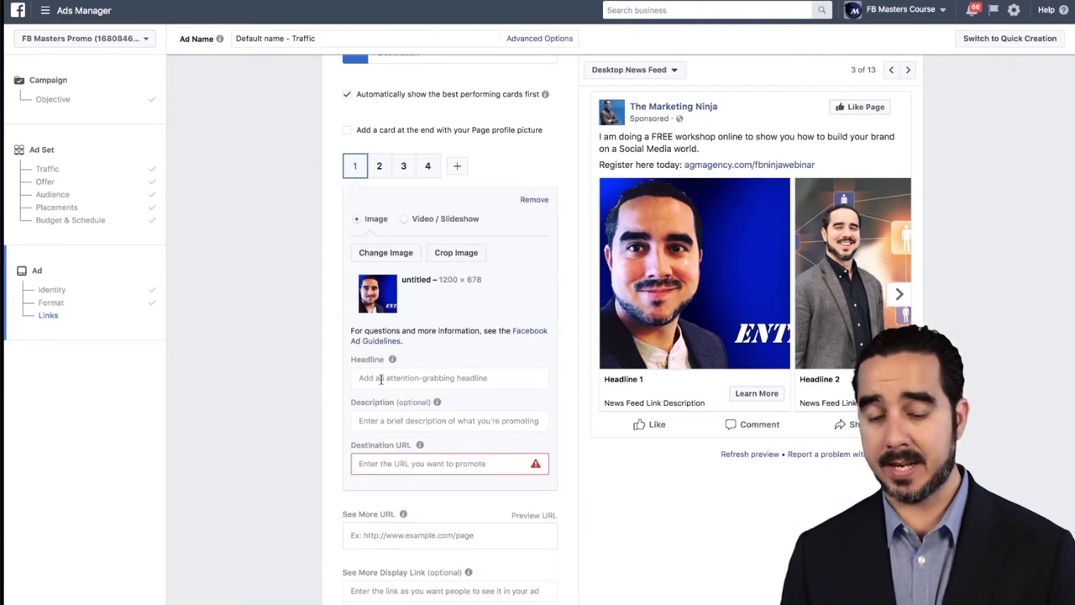
{"action": "left_click", "coordinate": [386, 463]}
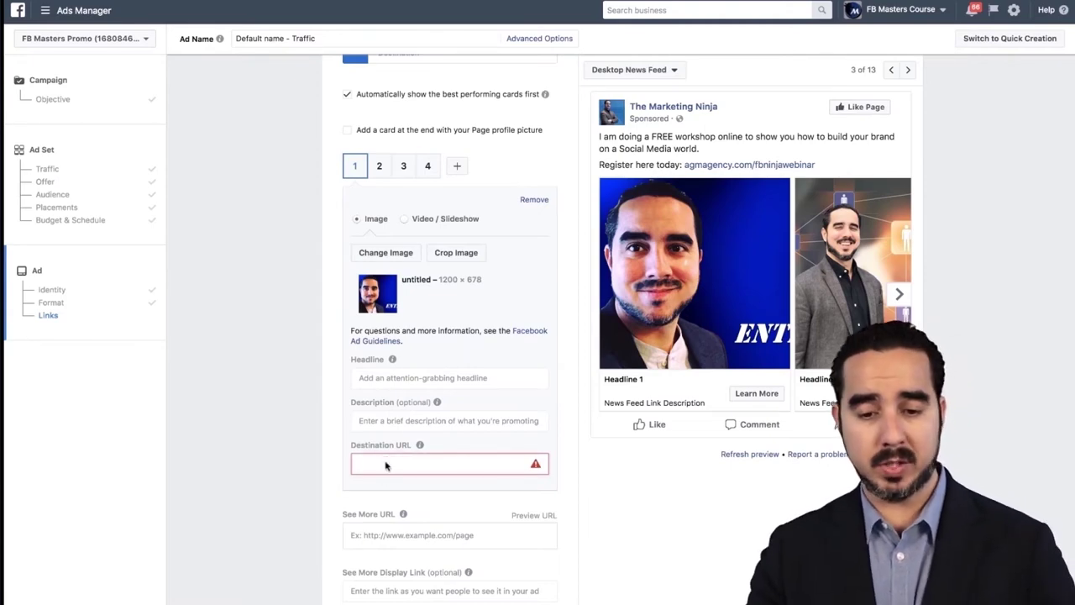
{"action": "scroll", "coordinate": [385, 465], "scroll_direction": "up", "scroll_amount": 7}
{"action": "left_click_drag", "start_coordinate": [467, 258], "coordinate": [327, 262]}
{"action": "key", "text": "ctrl+c"}
{"action": "scroll", "coordinate": [377, 475], "scroll_direction": "down", "scroll_amount": 5}
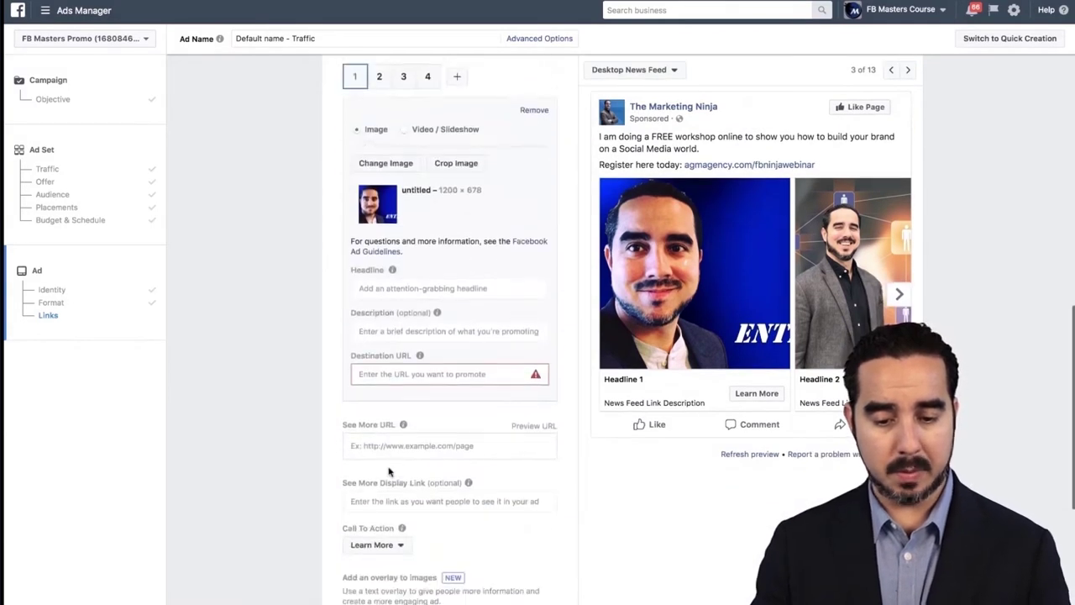
{"action": "left_click", "coordinate": [399, 327]}
{"action": "key", "text": "ctrl+v"}
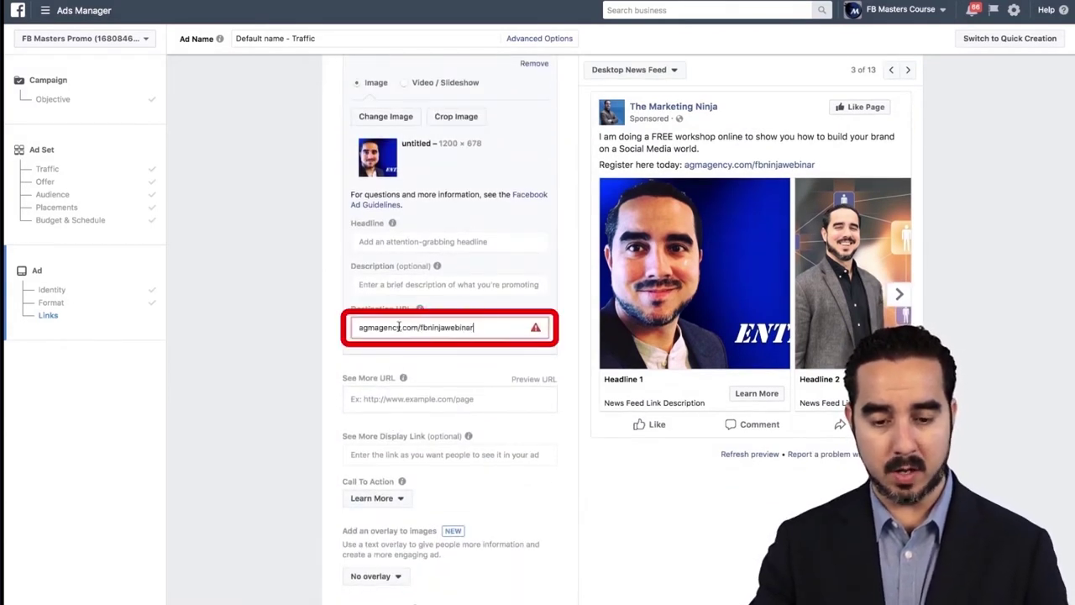
- Check the destination URL on carousel cards 2, 3 and 4
{"action": "scroll", "coordinate": [391, 267], "scroll_direction": "up", "scroll_amount": 2}
{"action": "left_click", "coordinate": [378, 145]}
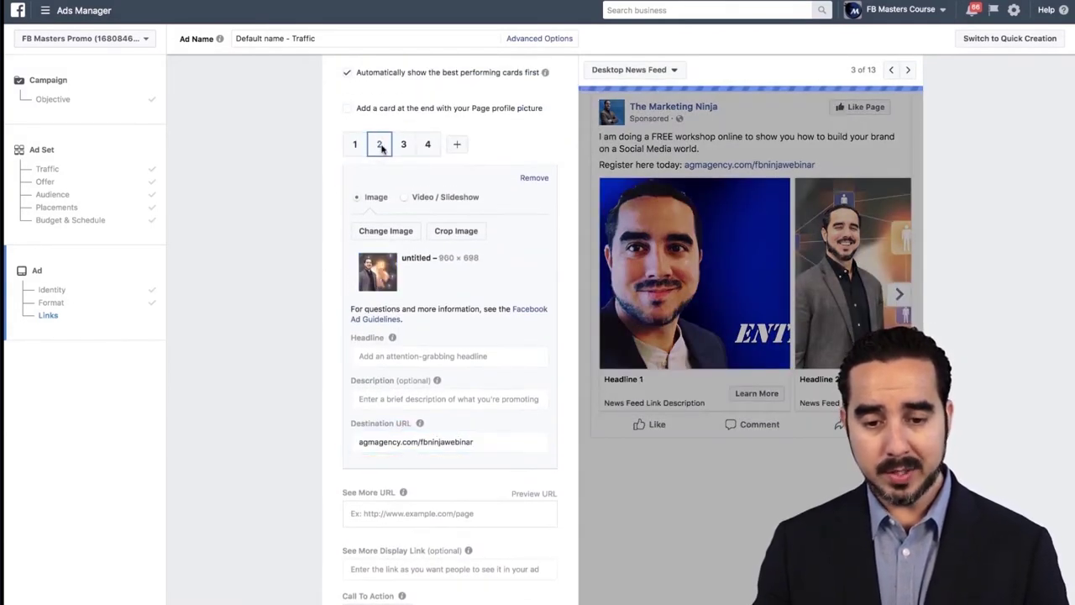
{"action": "left_click_drag", "start_coordinate": [507, 441], "coordinate": [327, 431]}
{"action": "left_click", "coordinate": [403, 144]}
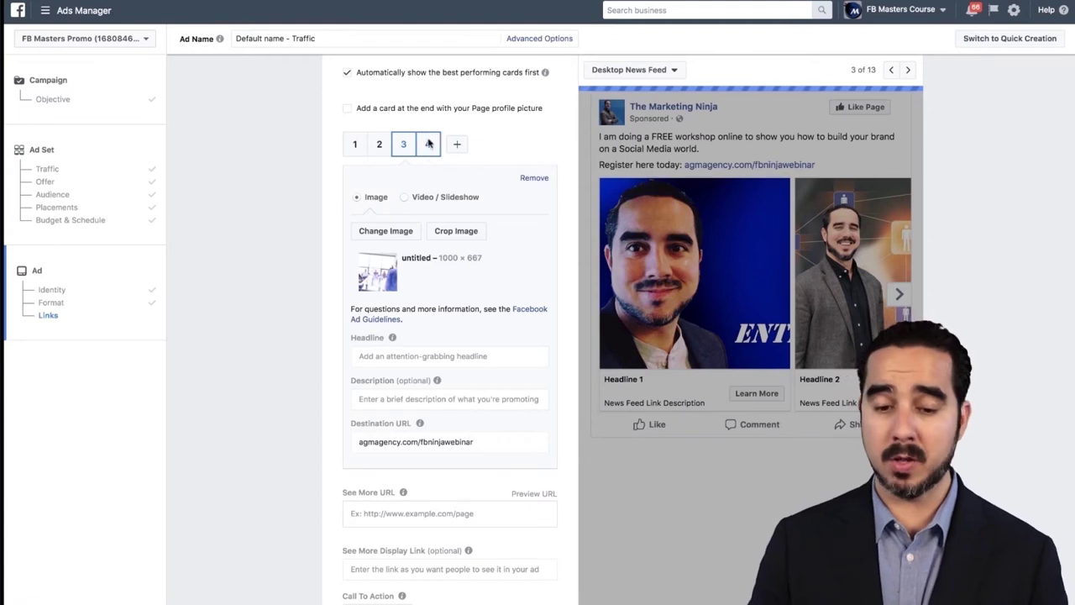
{"action": "left_click", "coordinate": [430, 144]}
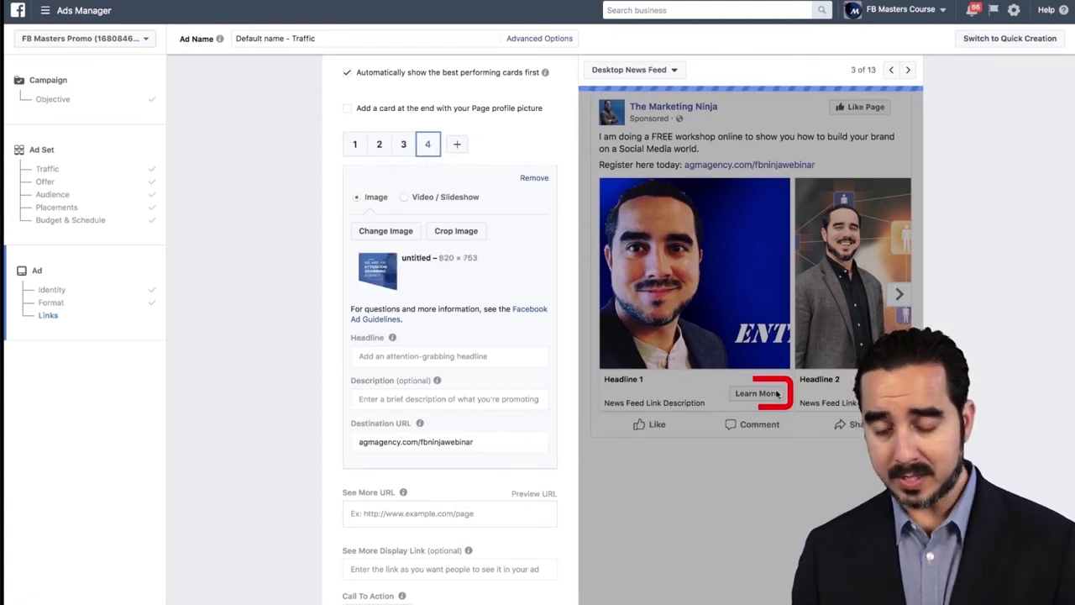
- Review the available call-to-action options and set the ad's call to action to Sign Up
{"action": "scroll", "coordinate": [369, 426], "scroll_direction": "down", "scroll_amount": 5}
{"action": "left_click", "coordinate": [373, 401]}
{"action": "scroll", "coordinate": [394, 496], "scroll_direction": "down", "scroll_amount": 4}
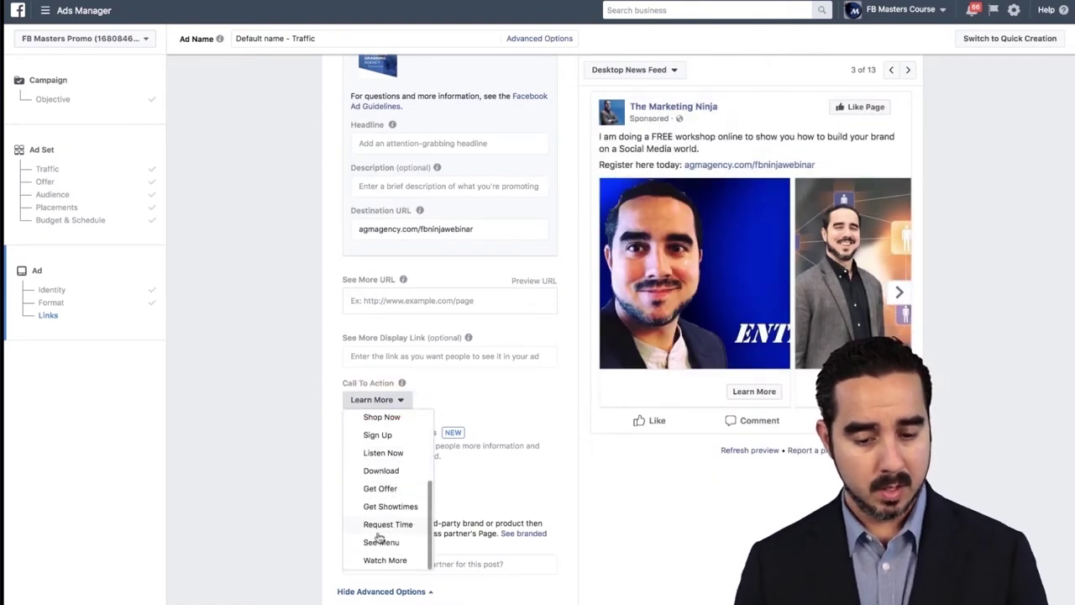
{"action": "scroll", "coordinate": [387, 458], "scroll_direction": "up", "scroll_amount": 2}
{"action": "scroll", "coordinate": [389, 455], "scroll_direction": "up", "scroll_amount": 3}
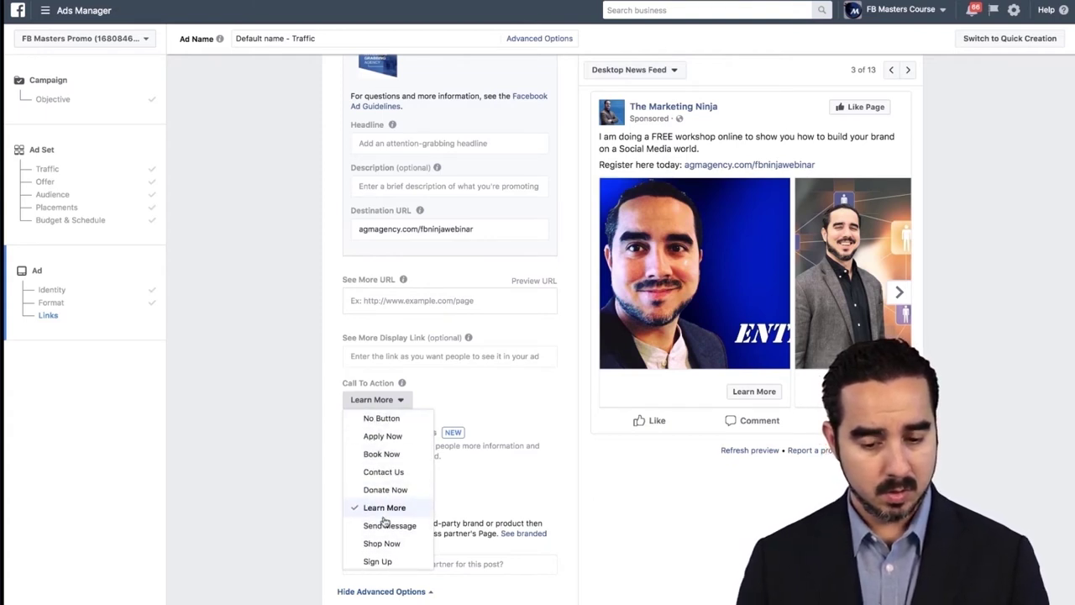
{"action": "scroll", "coordinate": [400, 544], "scroll_direction": "down", "scroll_amount": 1}
{"action": "scroll", "coordinate": [400, 545], "scroll_direction": "down", "scroll_amount": 2}
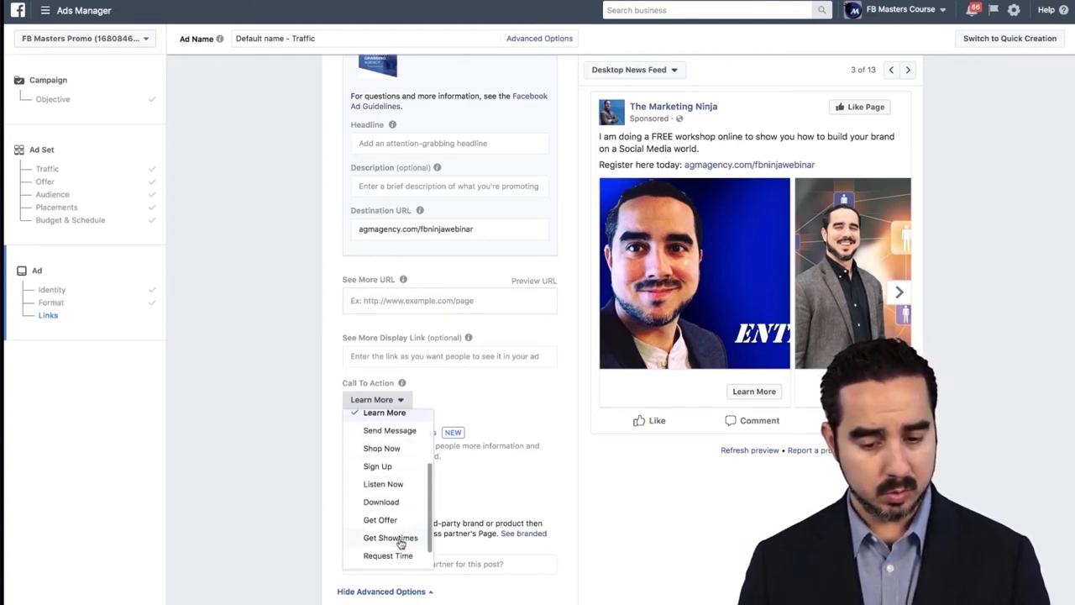
{"action": "left_click", "coordinate": [379, 475]}
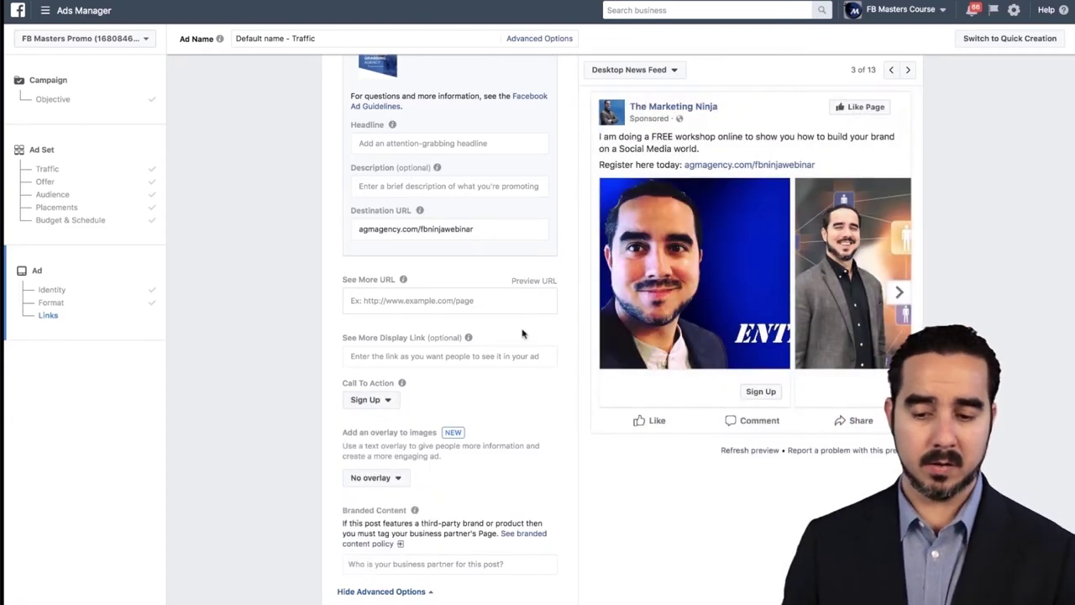
- Give carousel card 1 the headline "Over 100 million in sales in the last 4 years -->"
{"action": "scroll", "coordinate": [398, 347], "scroll_direction": "up", "scroll_amount": 2}
{"action": "scroll", "coordinate": [398, 347], "scroll_direction": "up", "scroll_amount": 3}
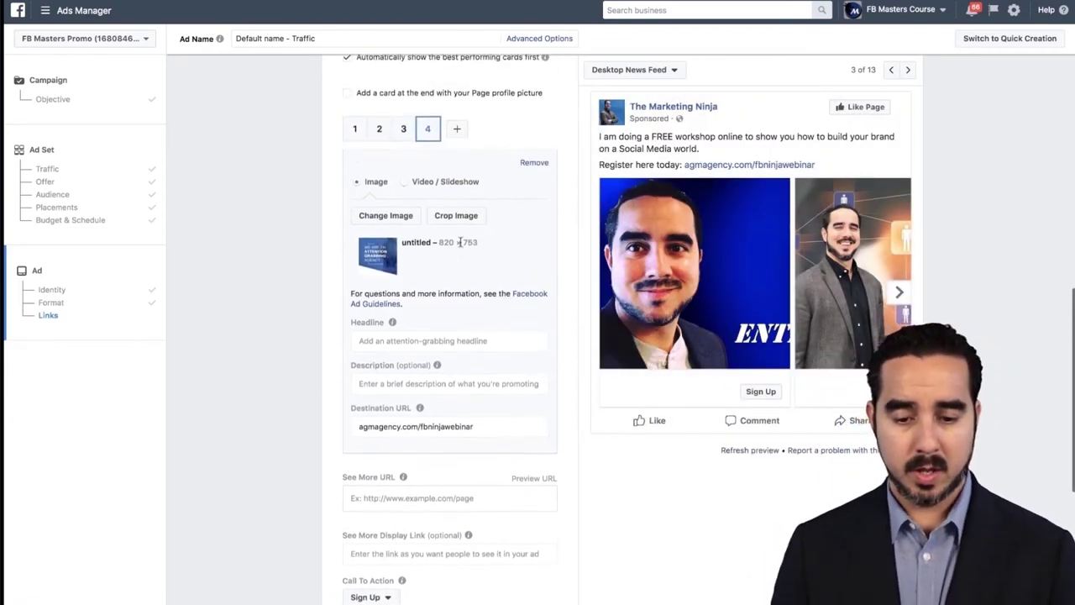
{"action": "mouse_move", "coordinate": [435, 363]}
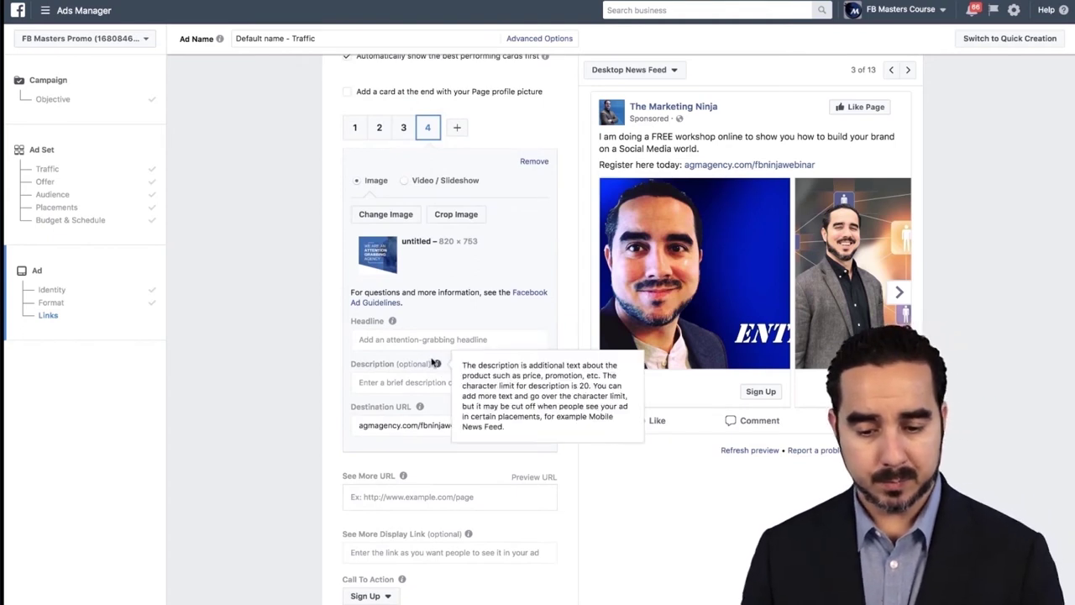
{"action": "left_click", "coordinate": [387, 339]}
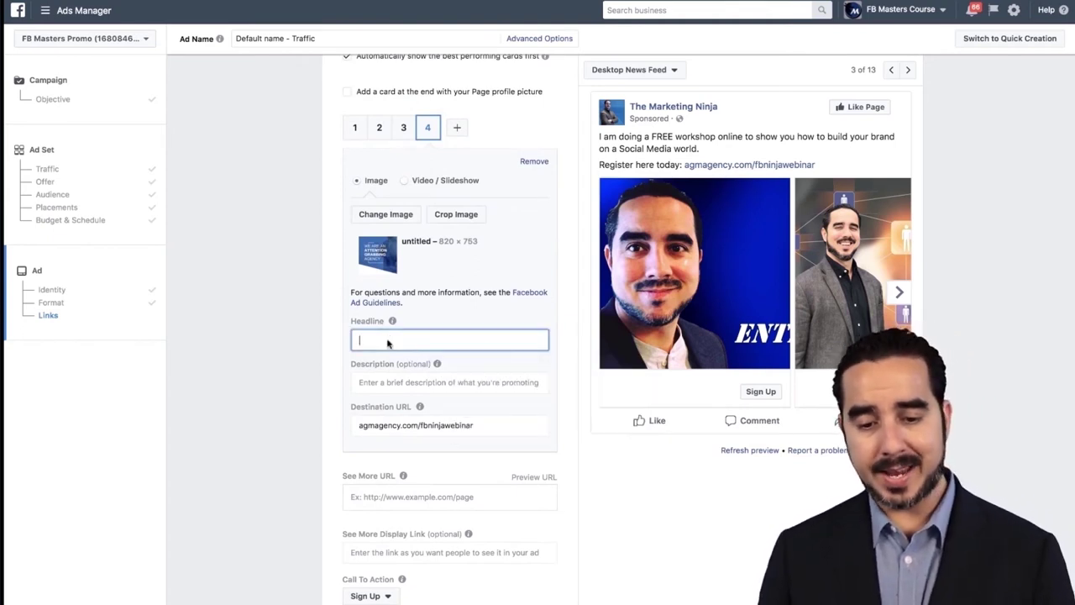
{"action": "left_click", "coordinate": [355, 127]}
{"action": "left_click", "coordinate": [390, 338]}
{"action": "type", "text": "Over 100 million in sales in the last 4 years -->"}
- Reword the beginning of card 1's headline, replacing "Over" with "Learn how I've generated over"
{"action": "left_click", "coordinate": [359, 340]}
{"action": "key", "text": "Delete"}
{"action": "type", "text": "Generate"}
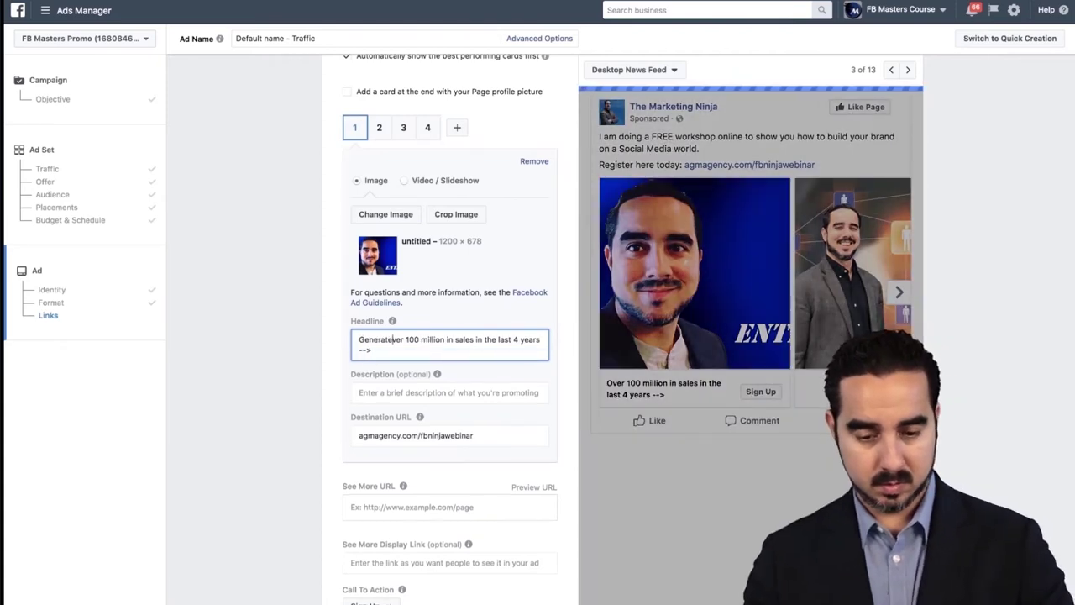
{"action": "key", "text": "BackSpace"}
{"action": "key", "text": "BackSpace"}
{"action": "key", "text": "BackSpace"}
{"action": "key", "text": "BackSpace"}
{"action": "key", "text": "BackSpace"}
{"action": "key", "text": "BackSpace"}
{"action": "key", "text": "BackSpace"}
{"action": "key", "text": "BackSpace"}
{"action": "type", "text": "Learn how "}
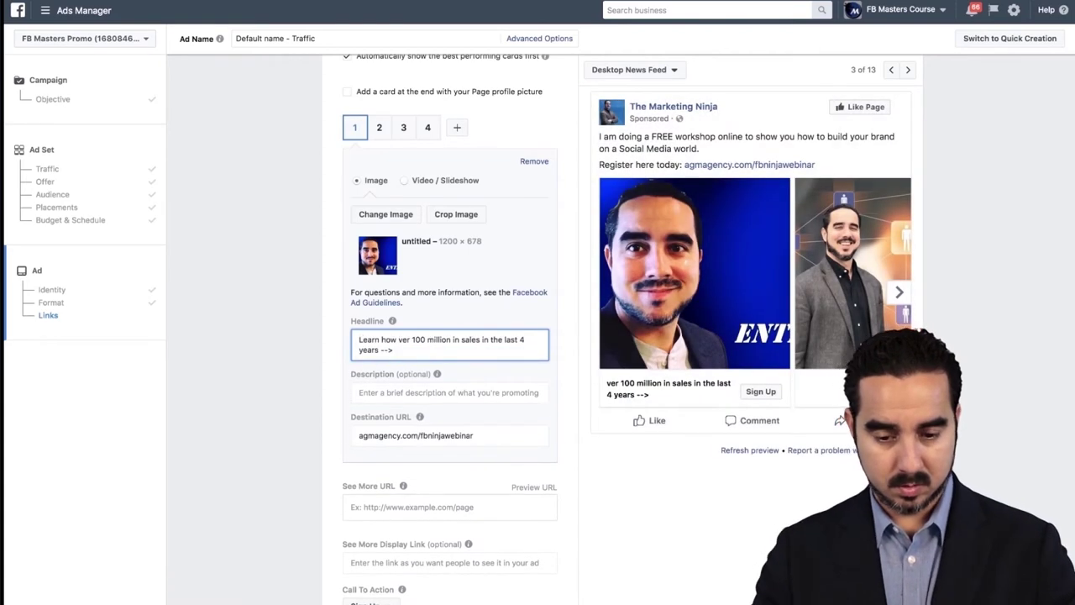
{"action": "type", "text": "I've"}
{"action": "key", "text": "Delete"}
{"action": "key", "text": "Delete"}
{"action": "key", "text": "Delete"}
{"action": "key", "text": "Delete"}
{"action": "type", "text": "gen"}
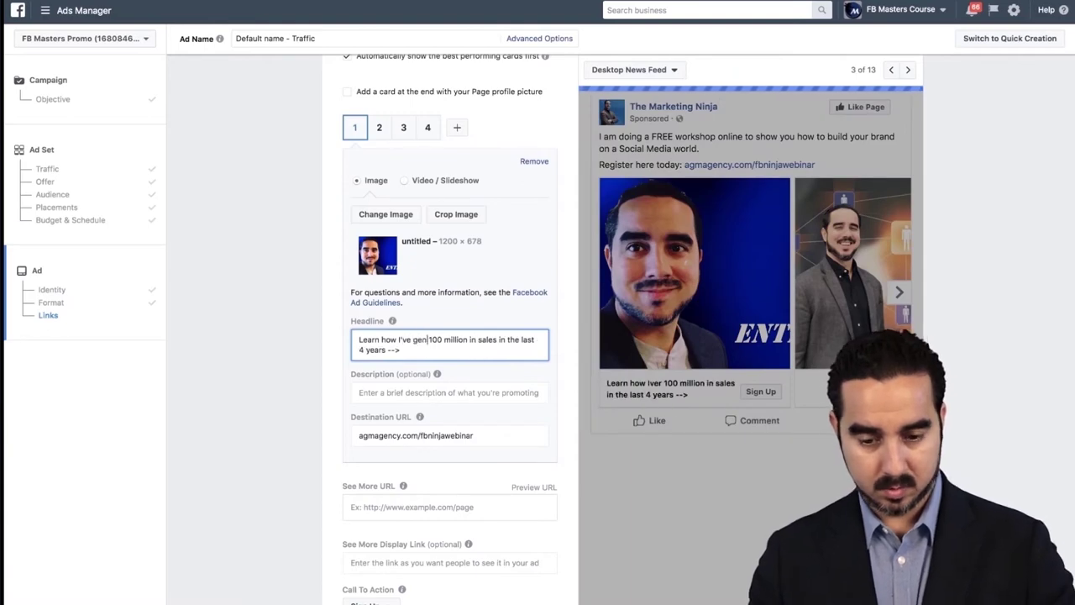
{"action": "type", "text": "erated over"}
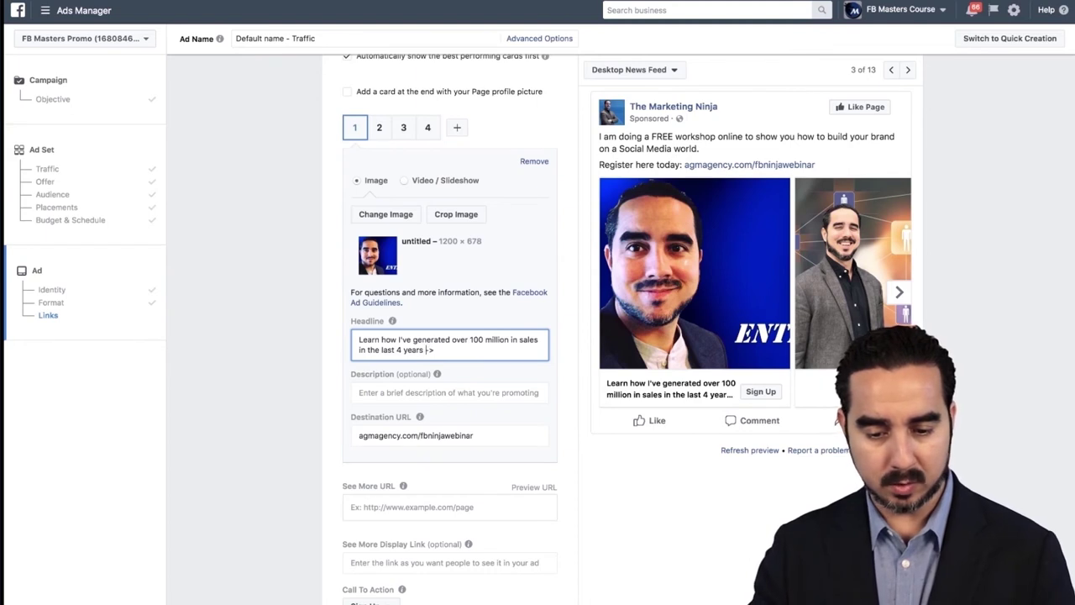
- Remove "in the last 4 years" from card 1's headline and end it with the arrow "--->"
{"action": "key", "text": "BackSpace"}
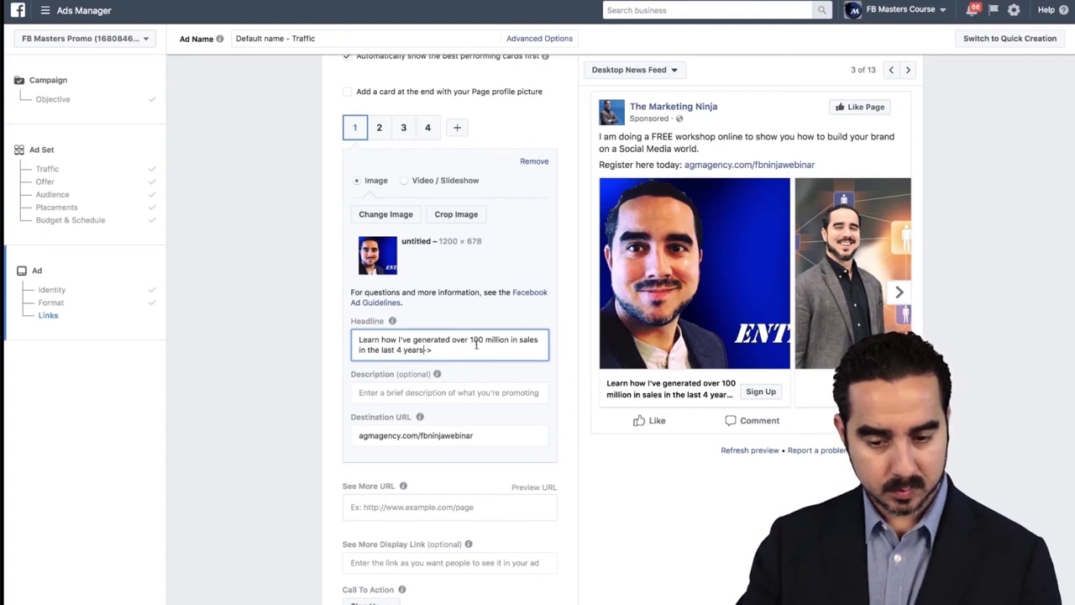
{"action": "left_click_drag", "start_coordinate": [427, 349], "coordinate": [371, 349]}
{"action": "key", "text": "BackSpace"}
{"action": "key", "text": "BackSpace"}
{"action": "key", "text": "BackSpace"}
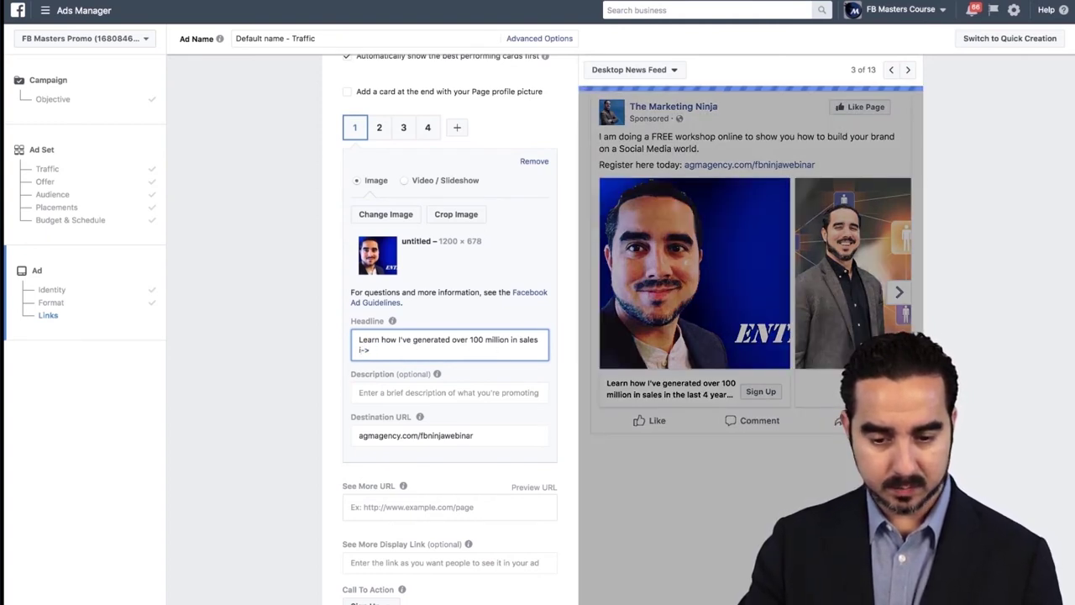
{"action": "key", "text": "BackSpace"}
{"action": "key", "text": "BackSpace"}
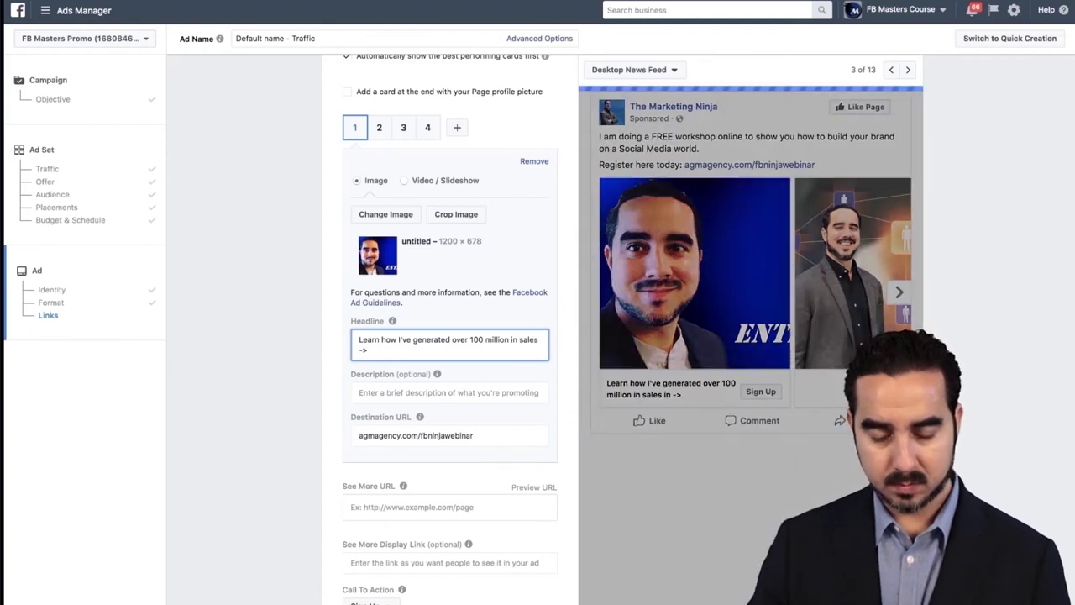
{"action": "type", "text": "--"}
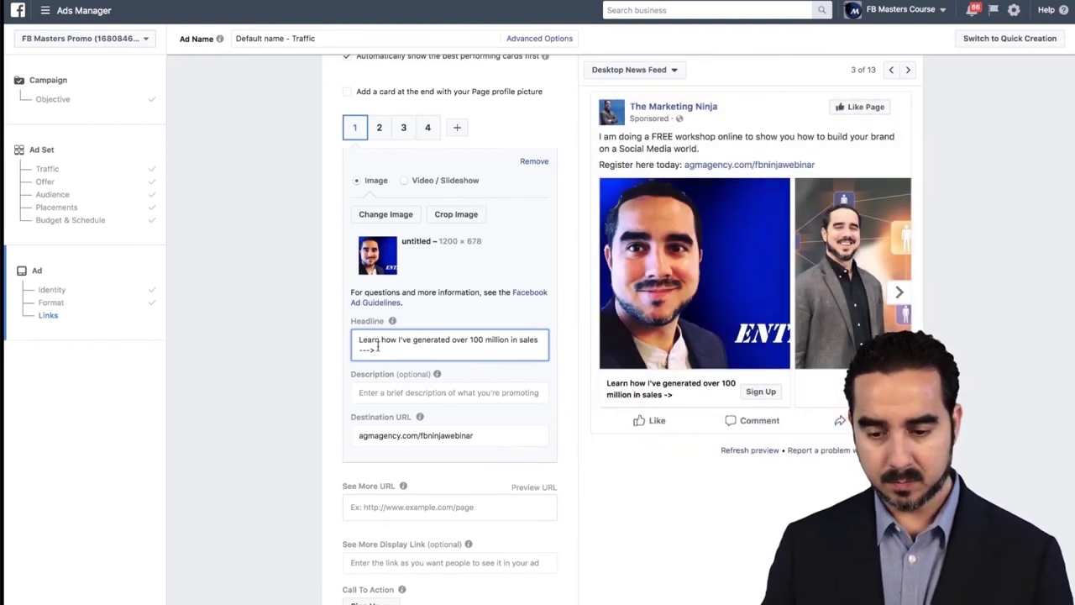
- Give card 2 the headline "Currently spending over 600K in Facebook Ads. Register here -->" and advance the carousel preview
{"action": "left_click", "coordinate": [379, 127]}
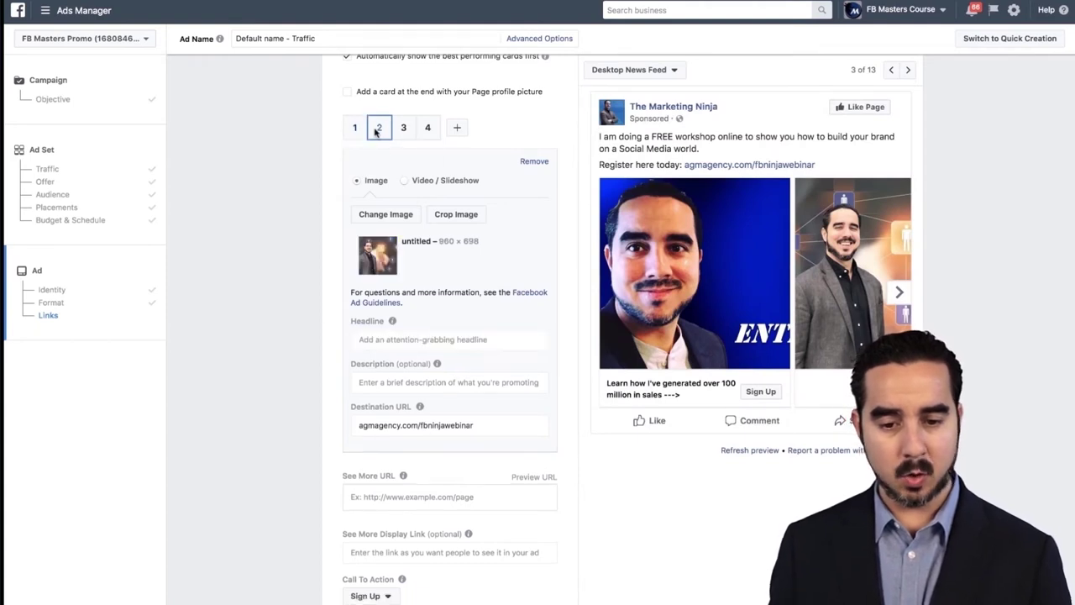
{"action": "left_click", "coordinate": [394, 340]}
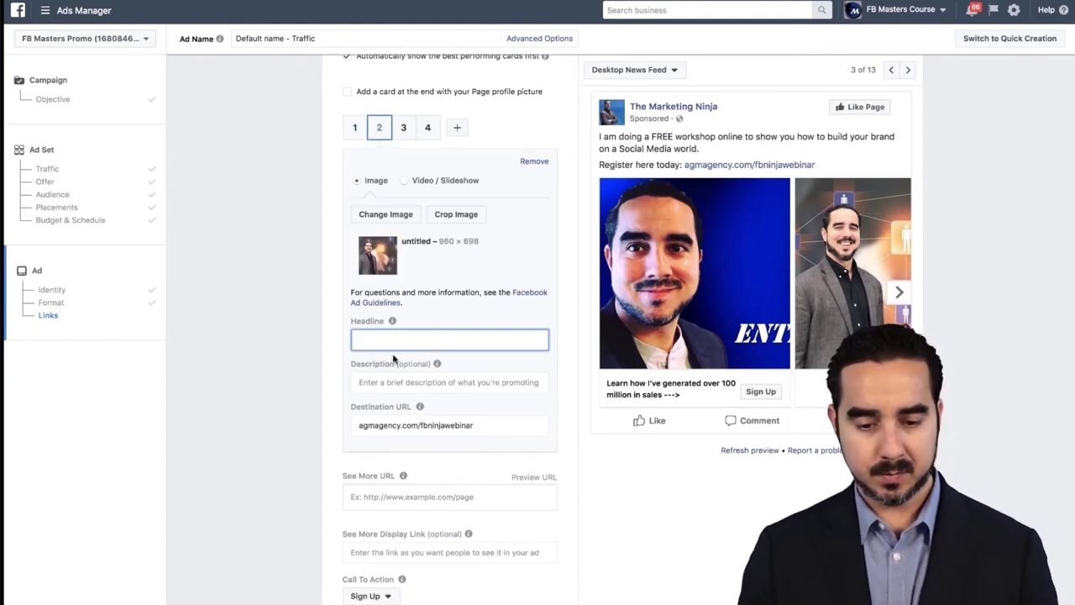
{"action": "left_click", "coordinate": [393, 356]}
{"action": "left_click", "coordinate": [384, 340]}
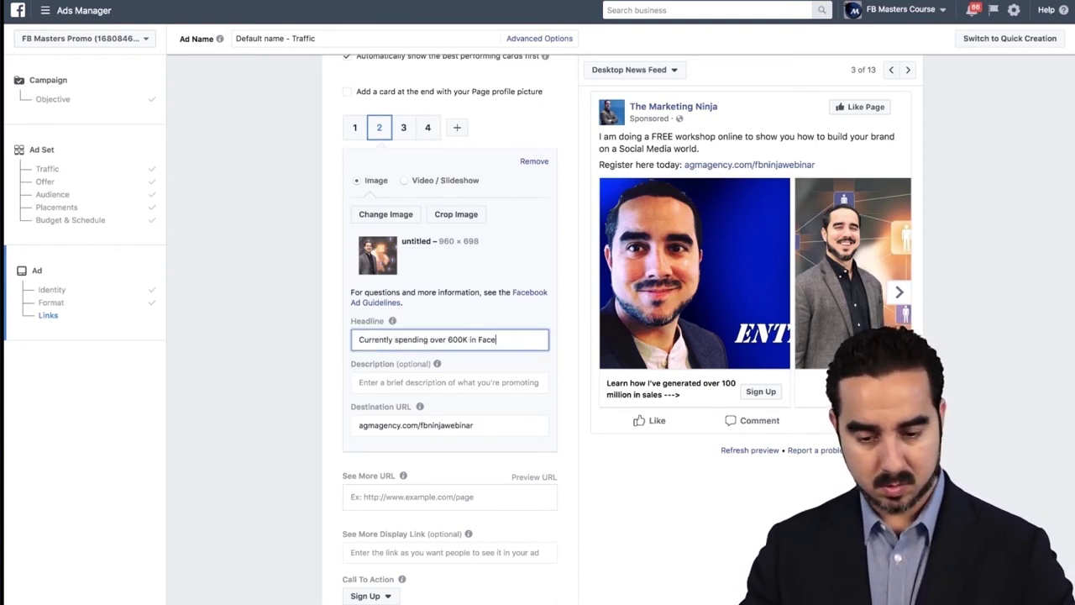
{"action": "type", "text": ". Register here -->"}
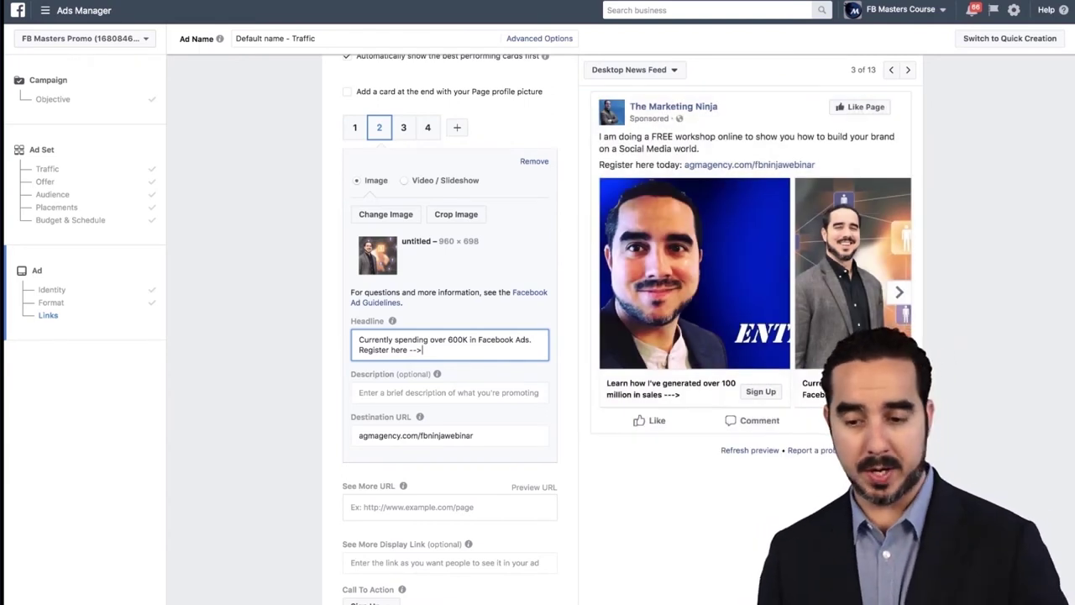
{"action": "left_click", "coordinate": [898, 291]}
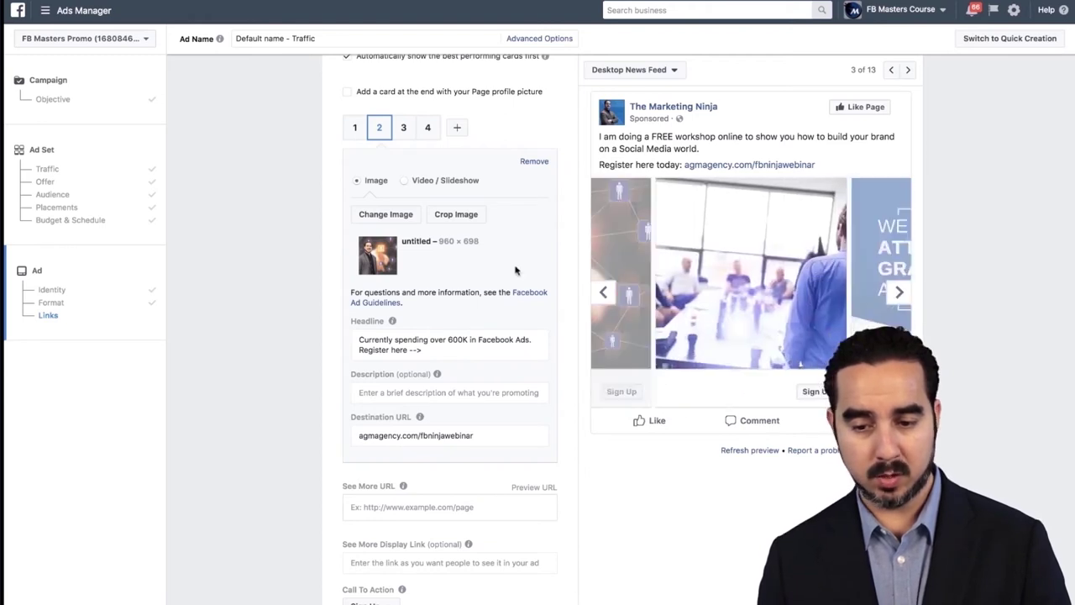
- Give carousel card 3 the headline "Connect with a community of like minded people -->"
{"action": "left_click", "coordinate": [401, 128]}
{"action": "left_click", "coordinate": [387, 341]}
{"action": "type", "text": "Connect with a community of"}
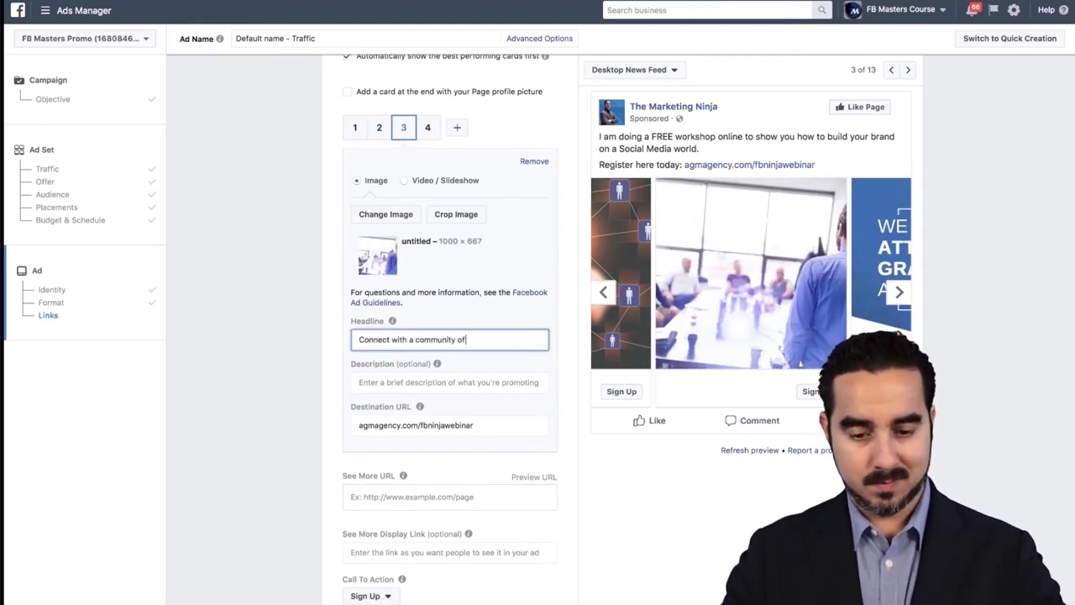
{"action": "type", "text": " like minded people -->"}
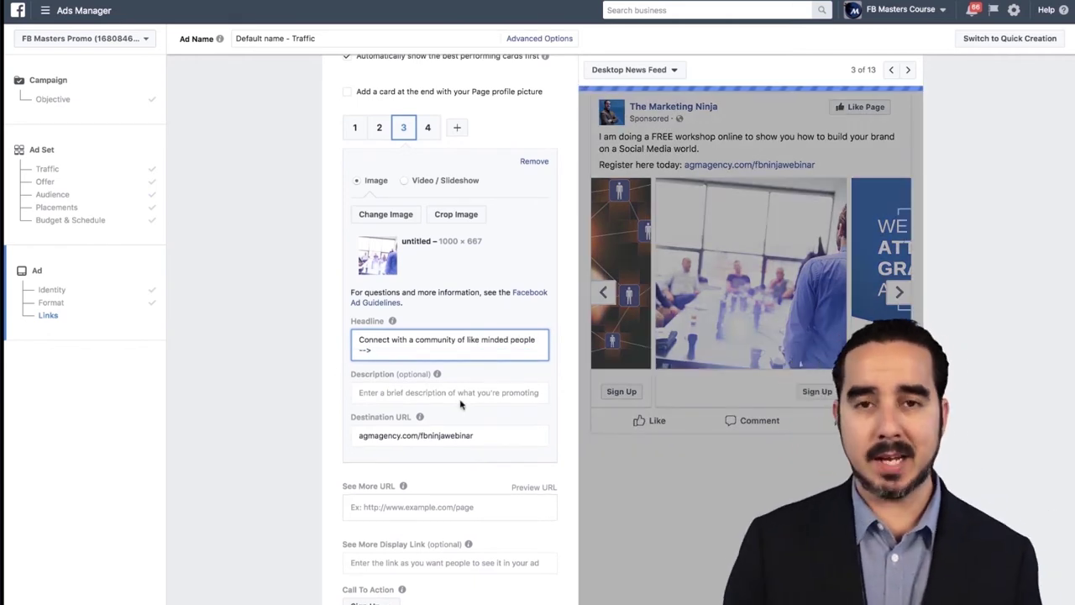
{"action": "left_click", "coordinate": [661, 397]}
- Give carousel card 4 the headline "Learn from the Facebook Master Ninja himself -->"
{"action": "left_click", "coordinate": [426, 131]}
{"action": "left_click", "coordinate": [378, 340]}
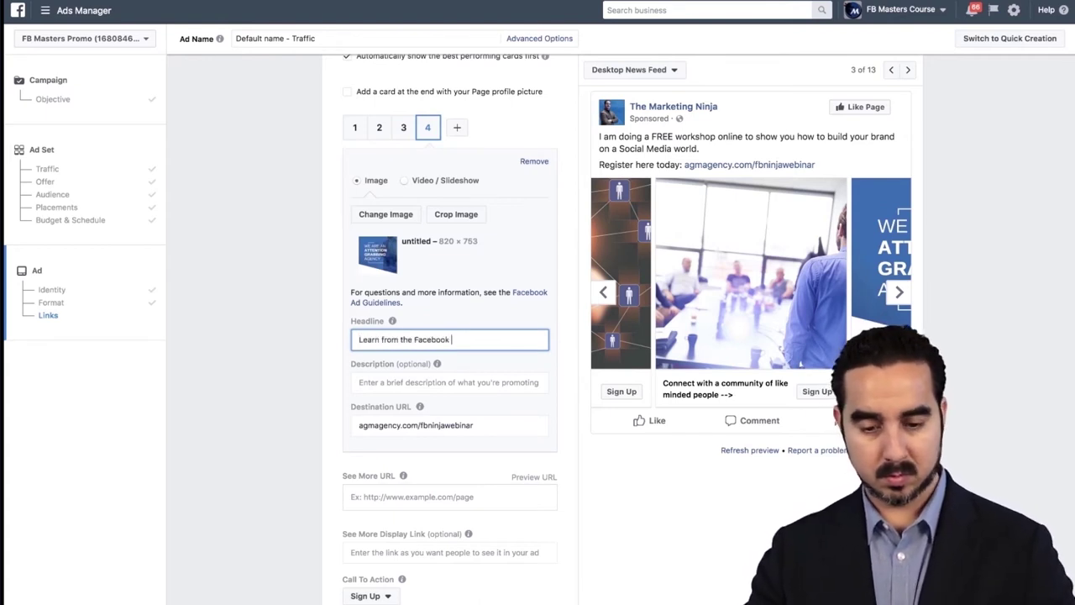
{"action": "type", "text": "Learn from the Facebook Master Ninja hims"}
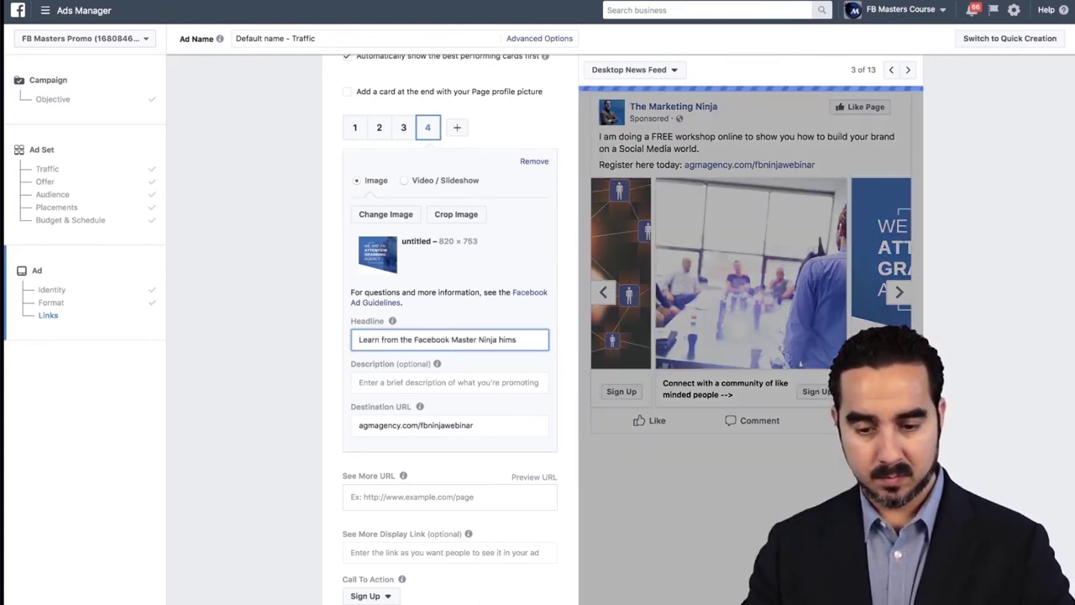
{"action": "type", "text": "elf -->"}
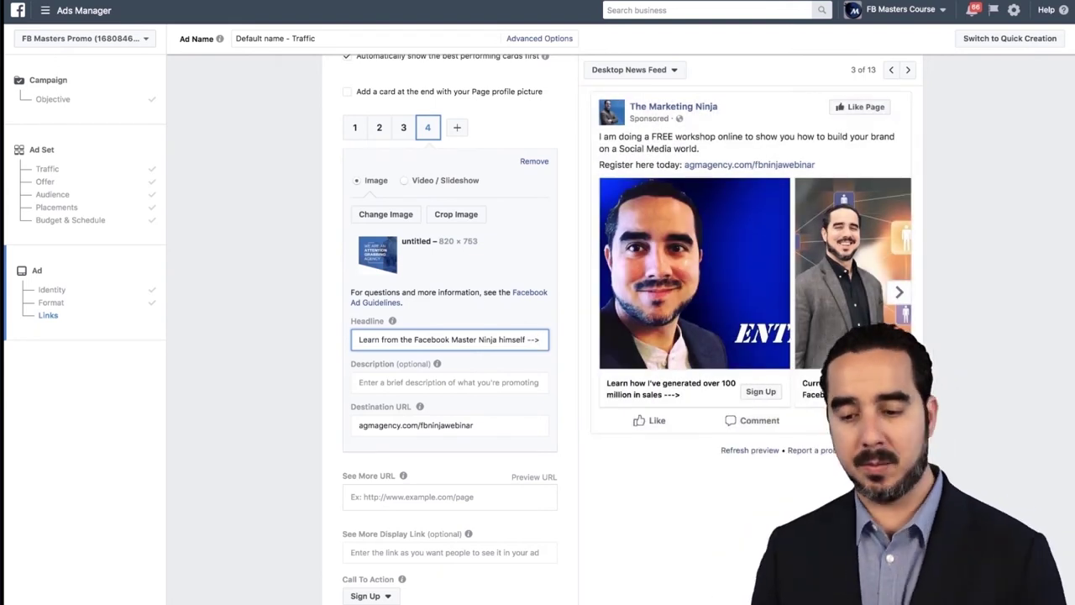
- Page through the carousel preview to the last card and switch the preview to Mobile News Feed
{"action": "left_click", "coordinate": [897, 292]}
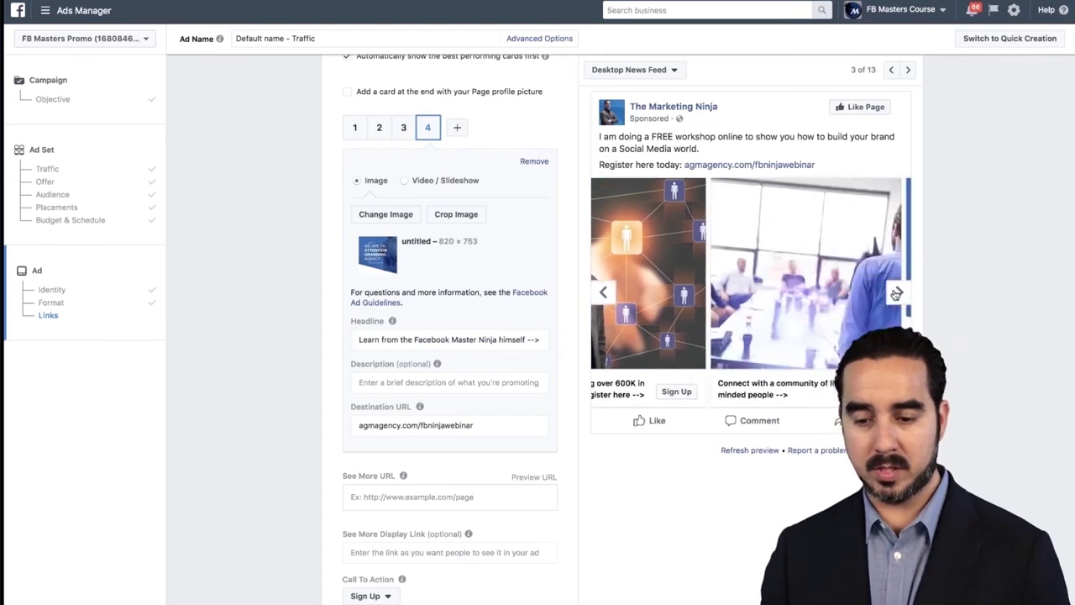
{"action": "left_click", "coordinate": [900, 292]}
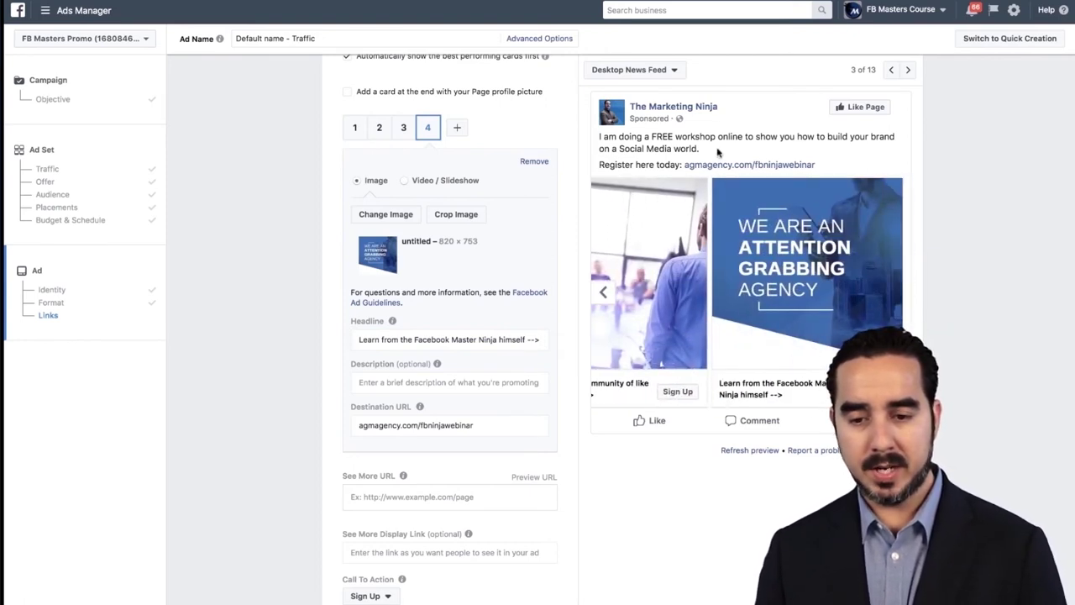
{"action": "left_click", "coordinate": [662, 74]}
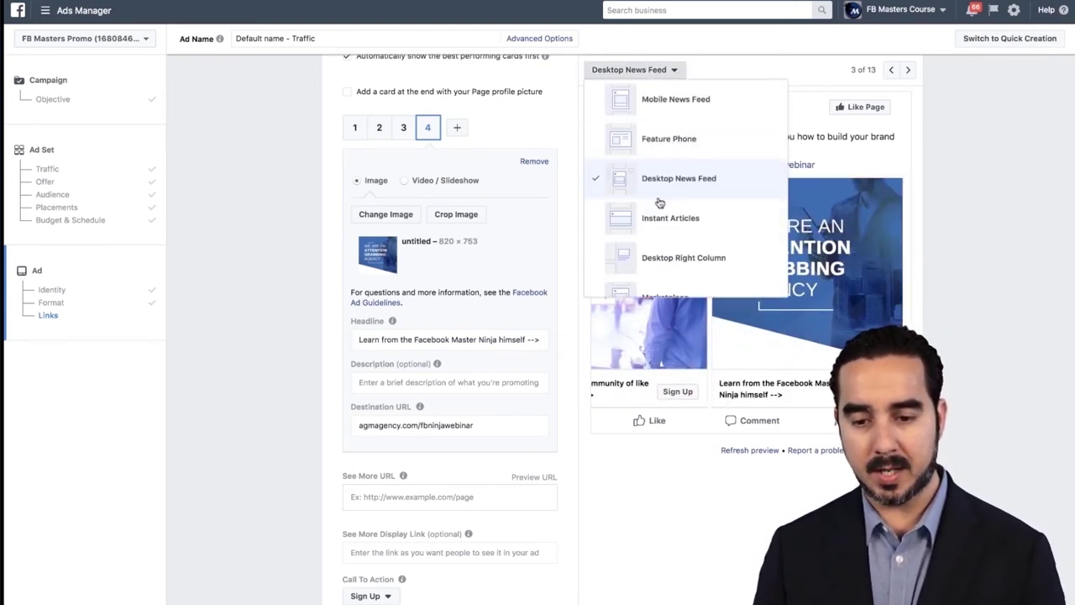
{"action": "left_click", "coordinate": [662, 105]}
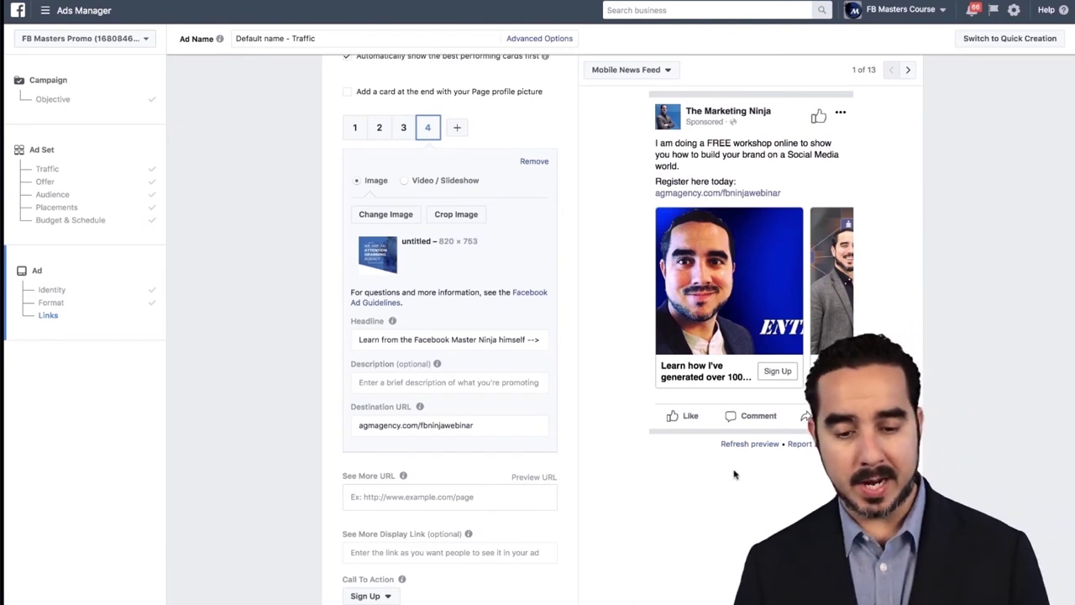
- Shorten card 1's headline to "How I've generated over 100 million in sales ->"
{"action": "left_click", "coordinate": [354, 127]}
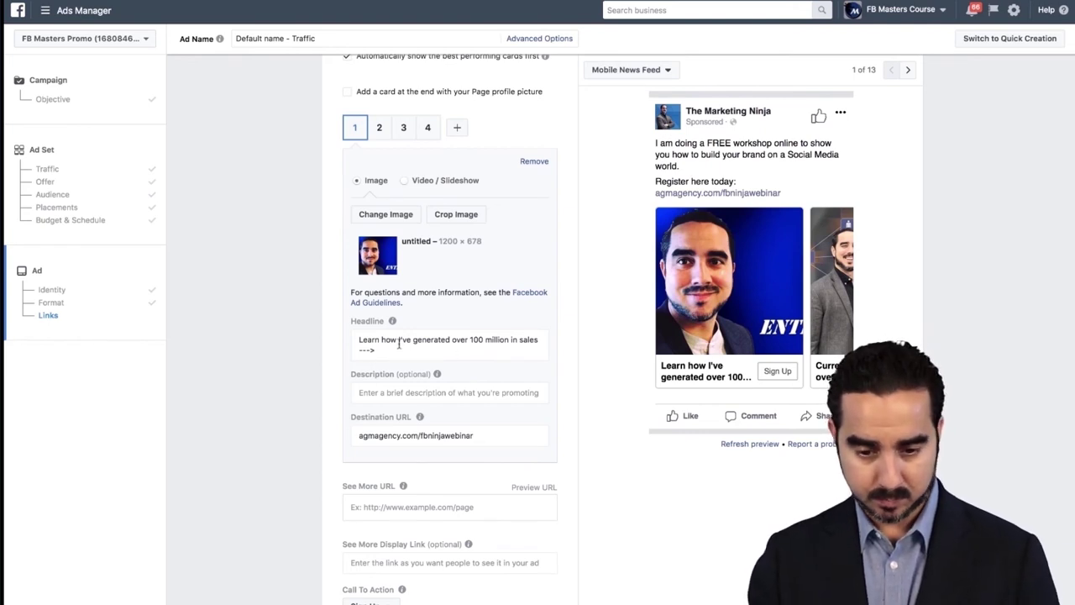
{"action": "left_click_drag", "start_coordinate": [388, 340], "coordinate": [332, 343]}
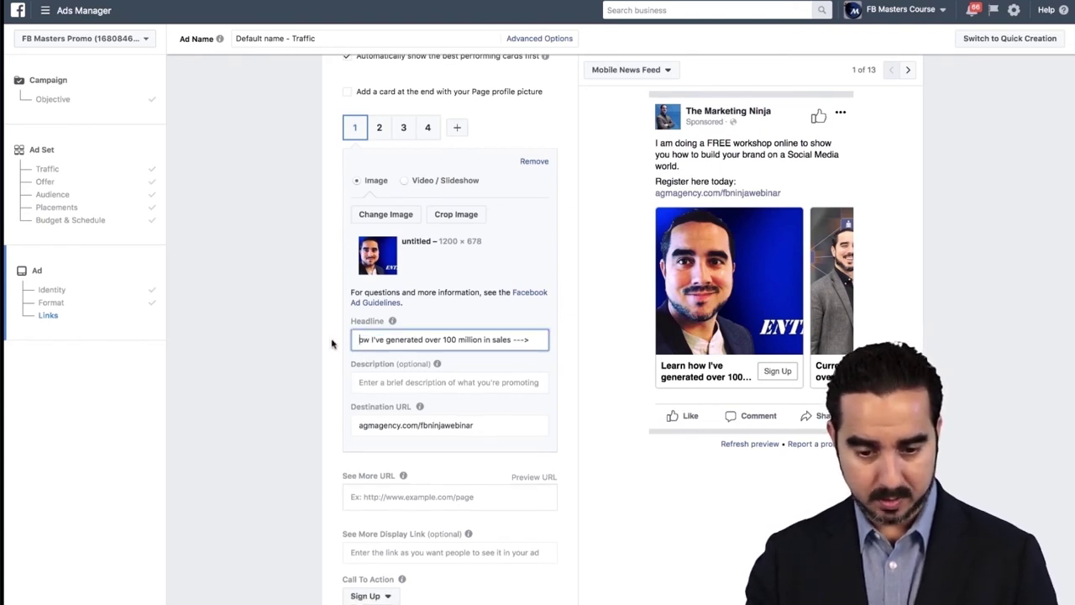
{"action": "type", "text": "H"}
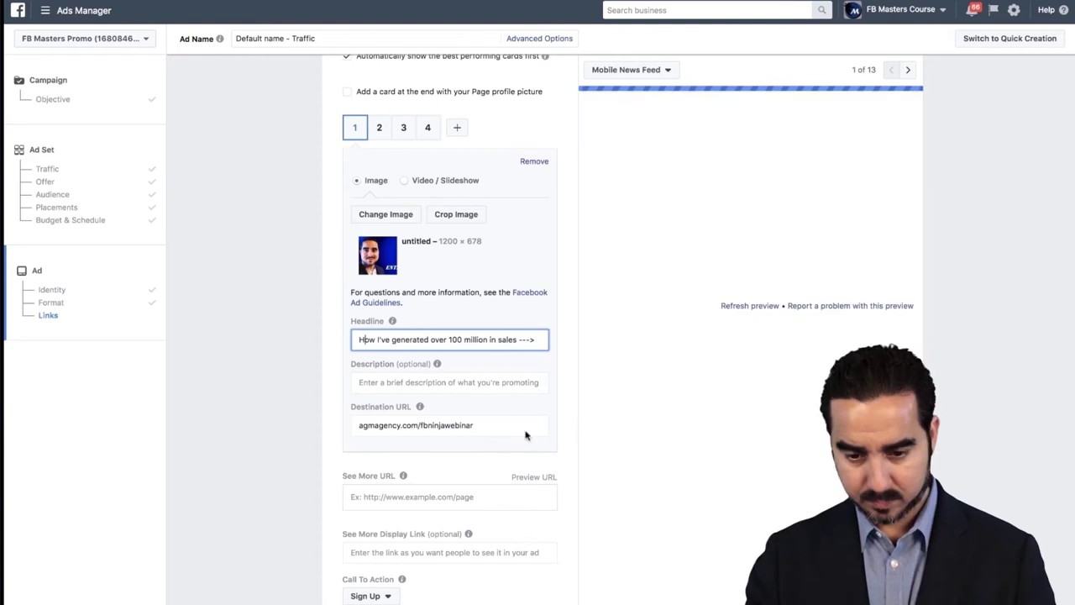
{"action": "key", "text": "BackSpace"}
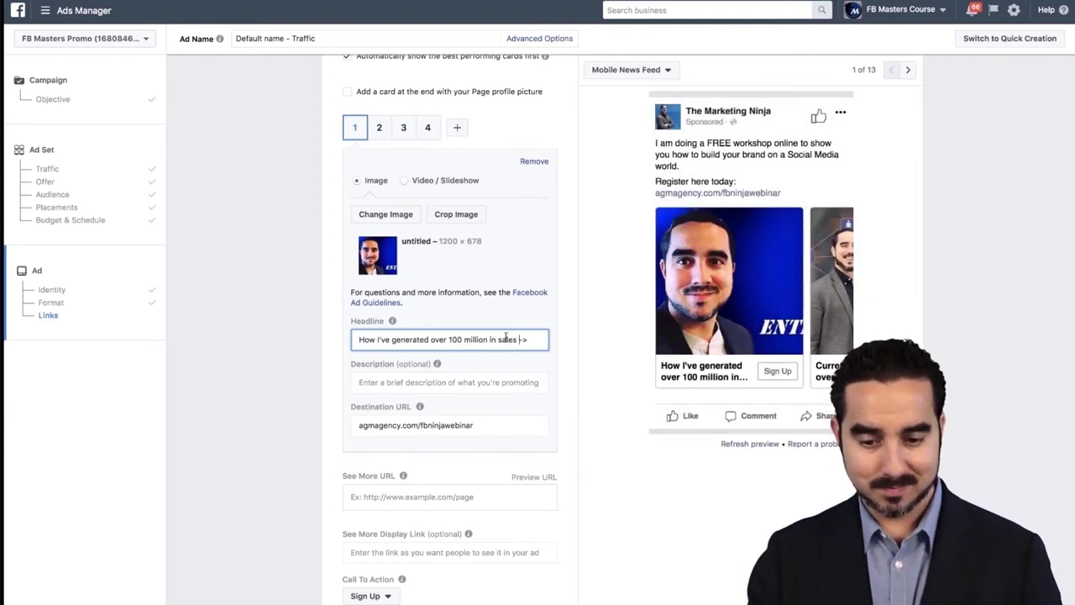
- Try cutting card 1's headline down to "Million in sales ->"
{"action": "left_click_drag", "start_coordinate": [431, 339], "coordinate": [359, 339]}
{"action": "key", "text": "BackSpace"}
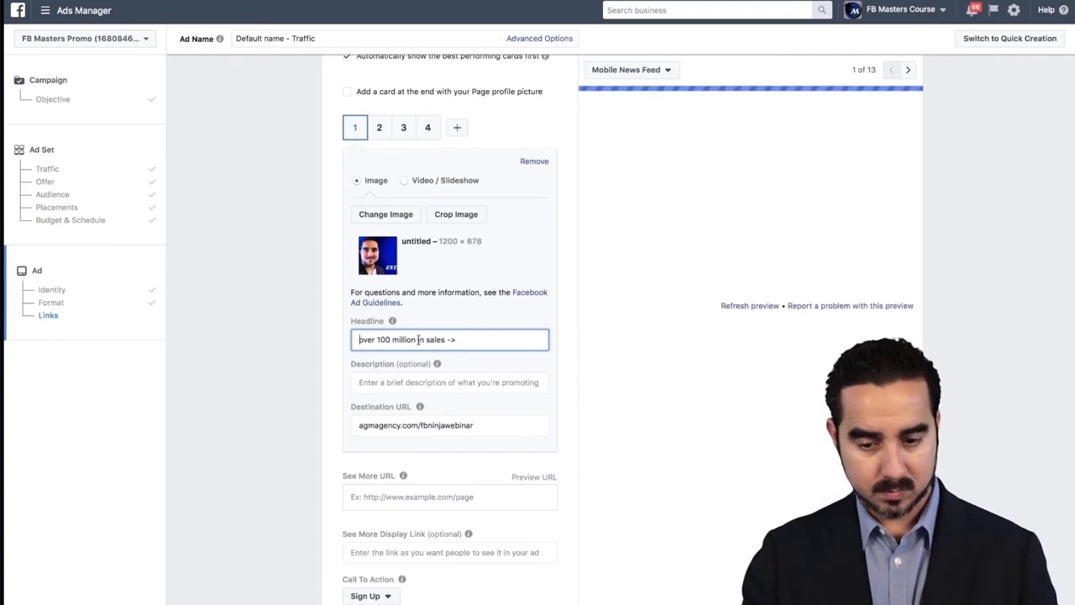
{"action": "left_click_drag", "start_coordinate": [413, 339], "coordinate": [336, 341]}
{"action": "key", "text": "BackSpace"}
{"action": "type", "text": "Milli"}
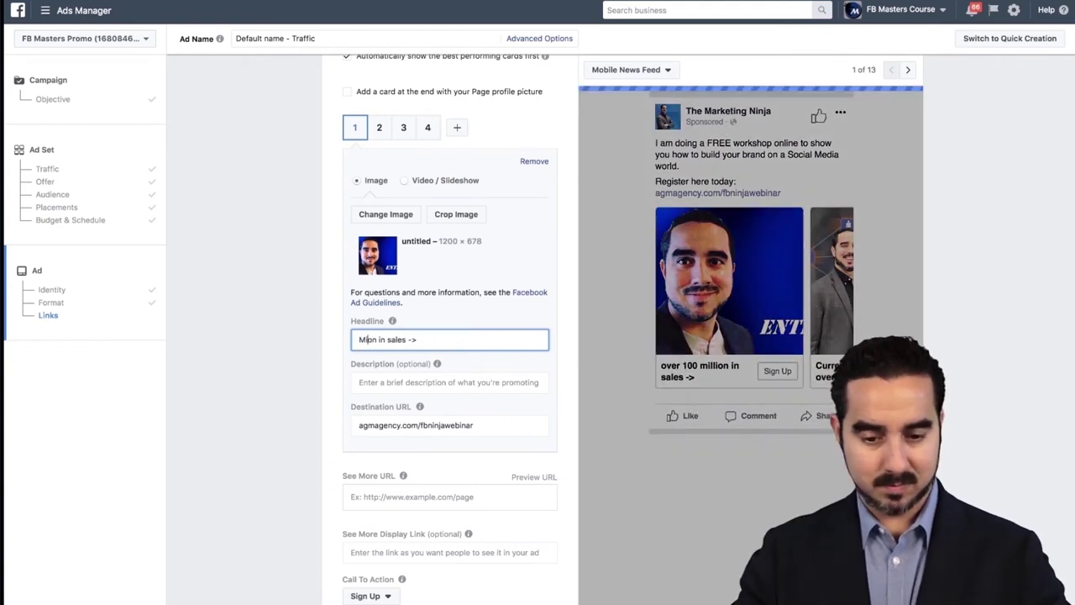
- Reword card 1's headline as "Learn from a certified Facebook Pro ->"
{"action": "left_click_drag", "start_coordinate": [413, 339], "coordinate": [359, 339]}
{"action": "type", "text": "Learn from certifi"}
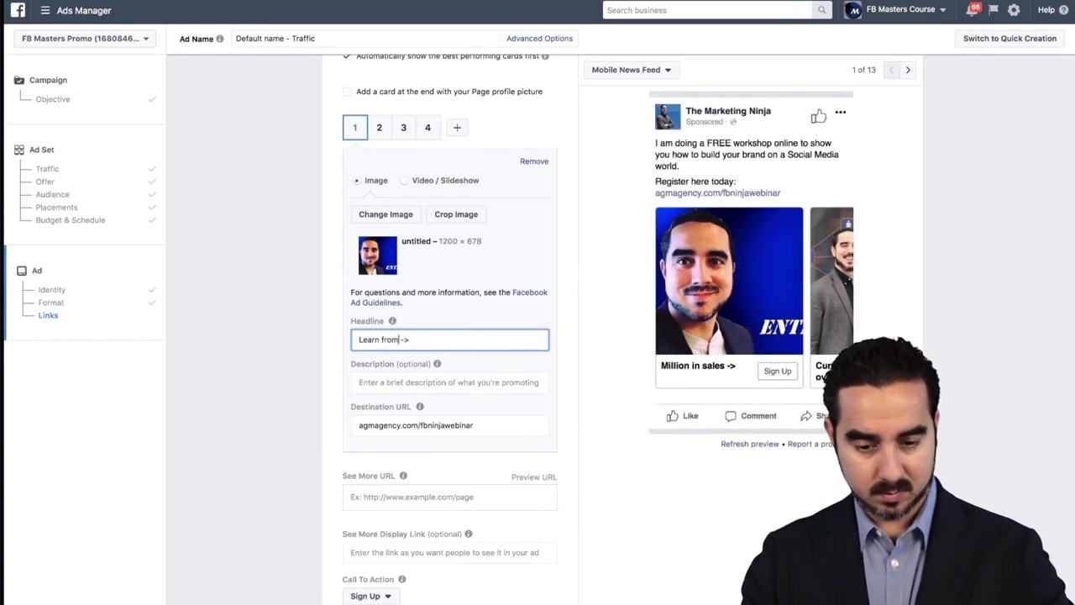
{"action": "type", "text": "ed Facebook Pro"}
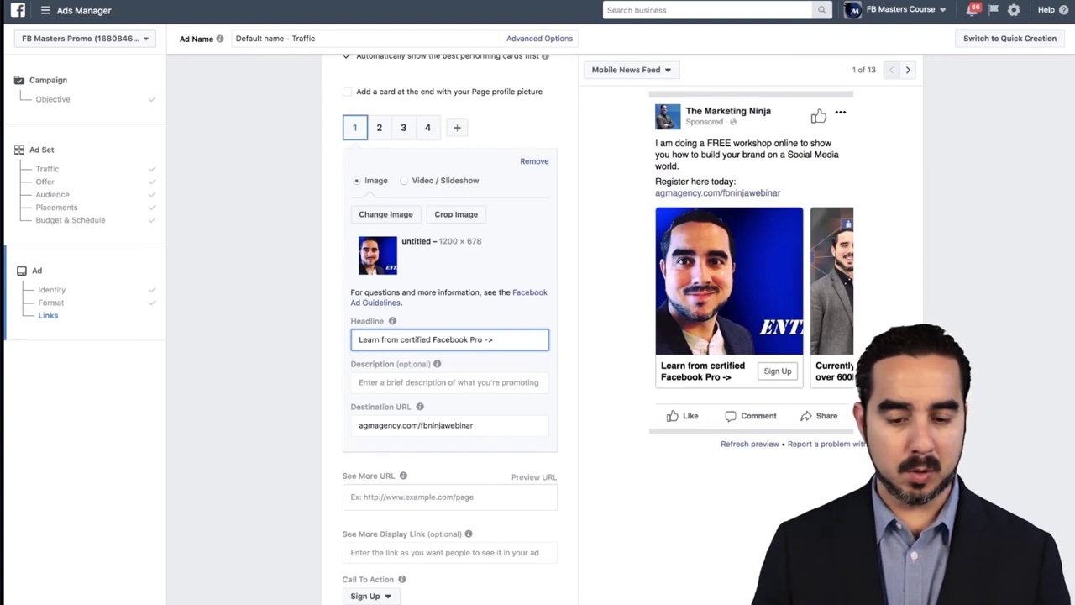
{"action": "left_click", "coordinate": [400, 339]}
{"action": "type", "text": "a"}
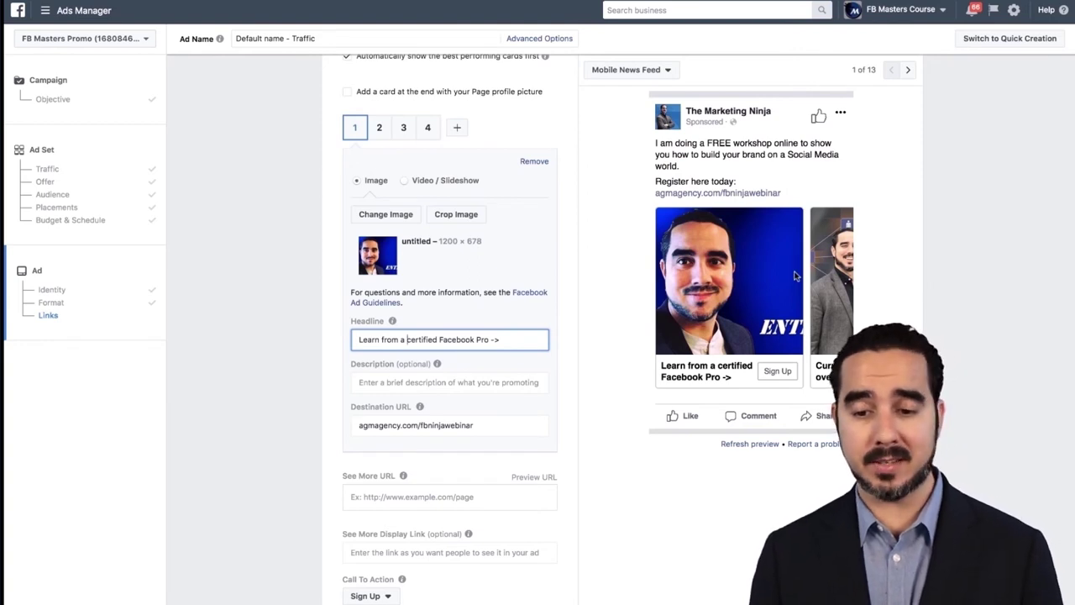
- Switch the preview to Desktop News Feed and look through all carousel cards to the last one
{"action": "left_click", "coordinate": [654, 70]}
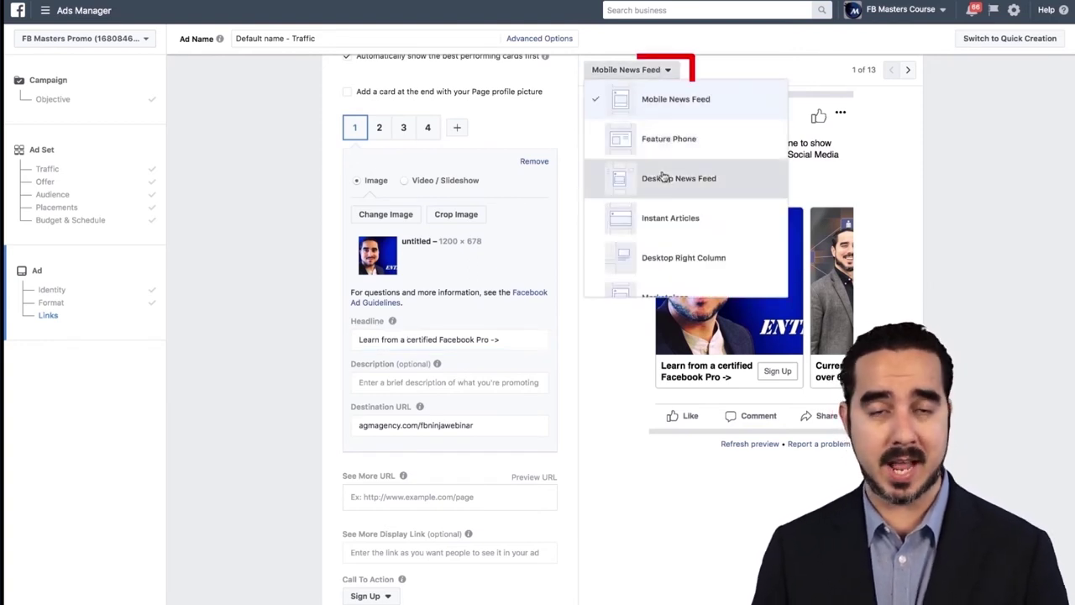
{"action": "left_click", "coordinate": [664, 179]}
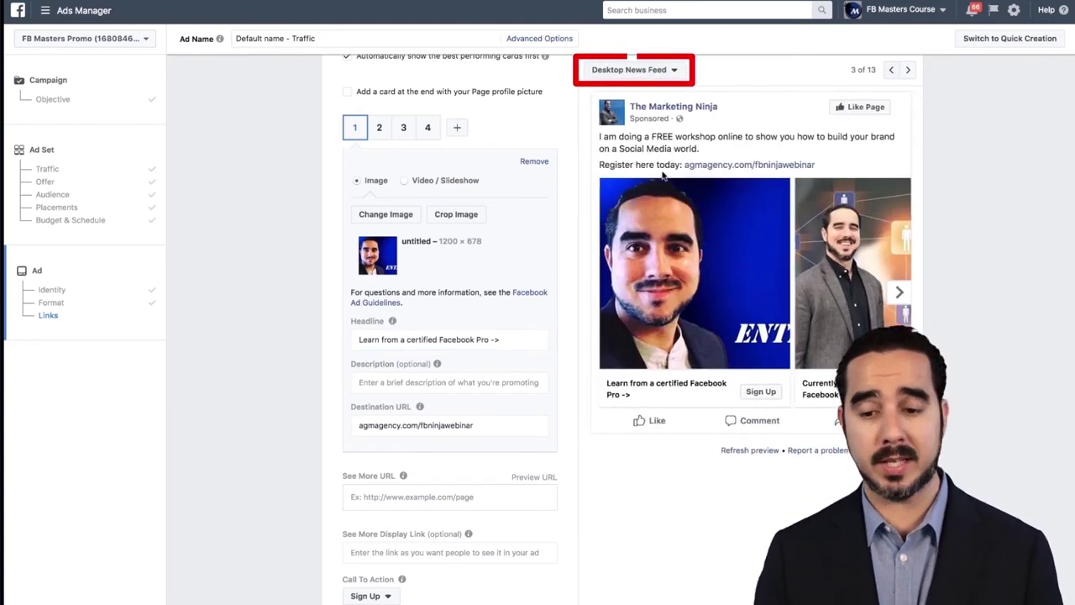
{"action": "left_click", "coordinate": [899, 296]}
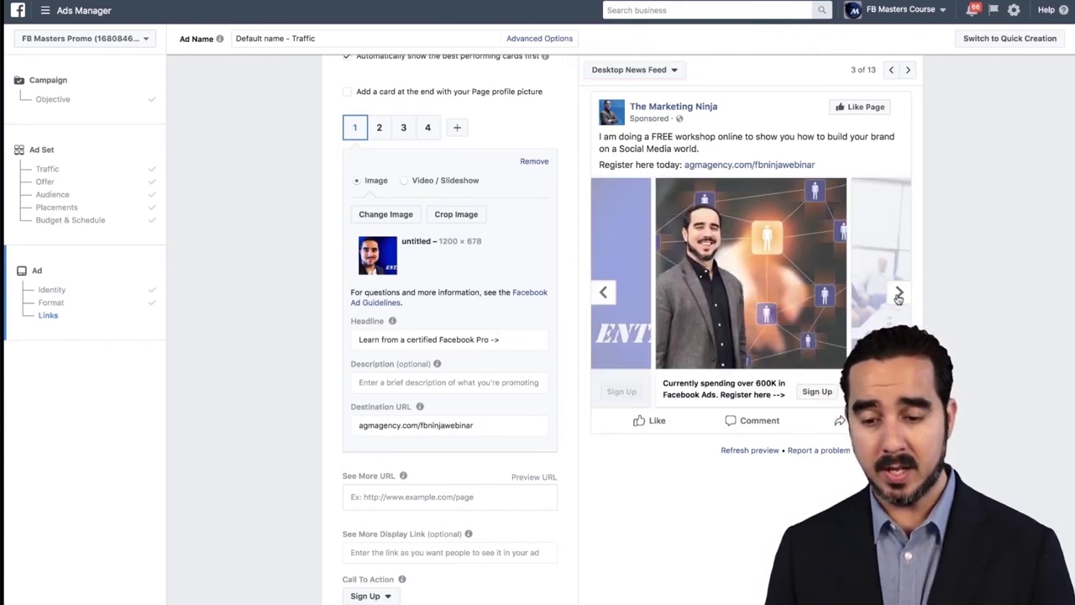
{"action": "left_click", "coordinate": [898, 295]}
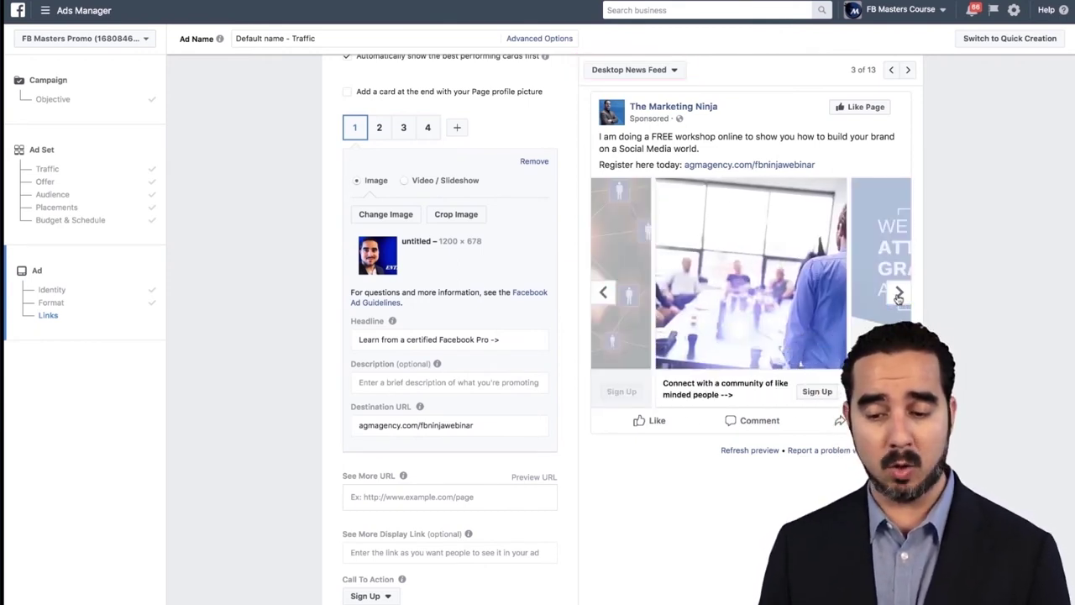
{"action": "left_click", "coordinate": [899, 296]}
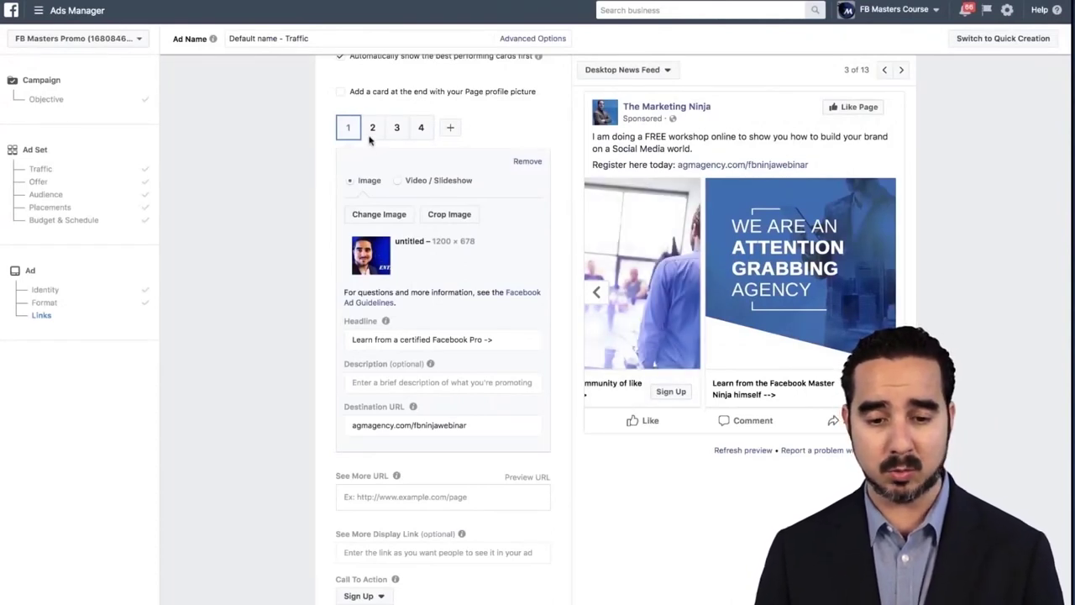
- Give card 1 a description made of the presenter's first name followed by "is a certified buying professional"
{"action": "left_click", "coordinate": [383, 382]}
{"action": "type", "text": "Manuel"}
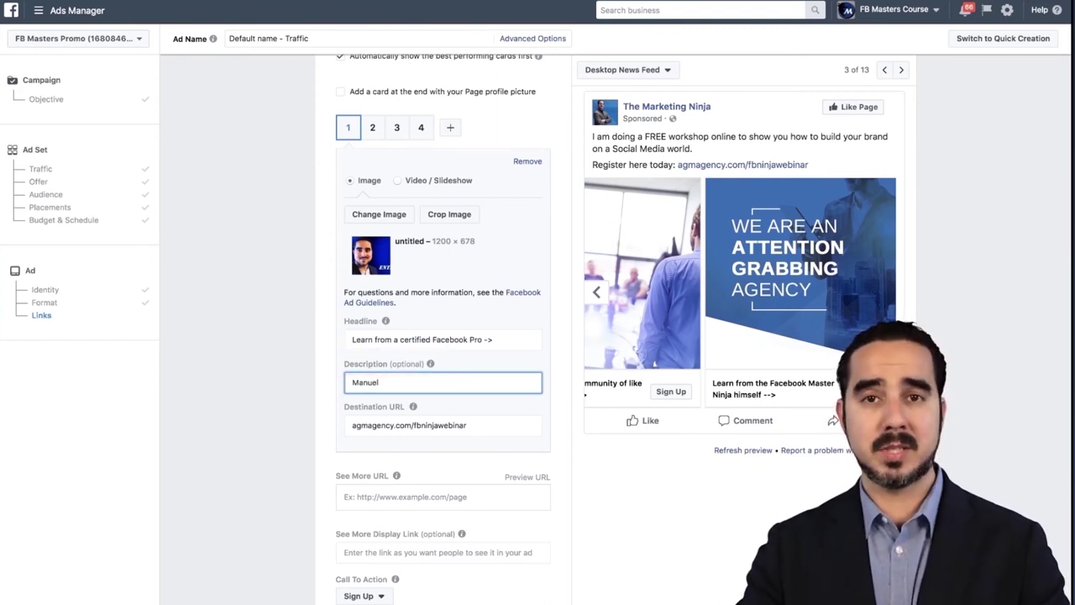
{"action": "type", "text": " is c"}
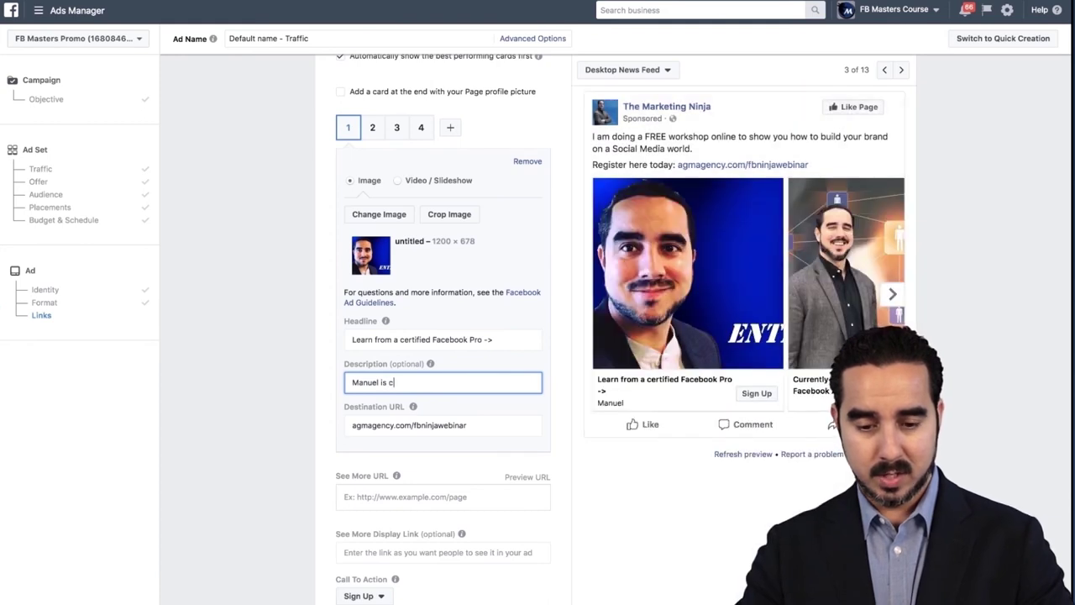
{"action": "key", "text": "BackSpace"}
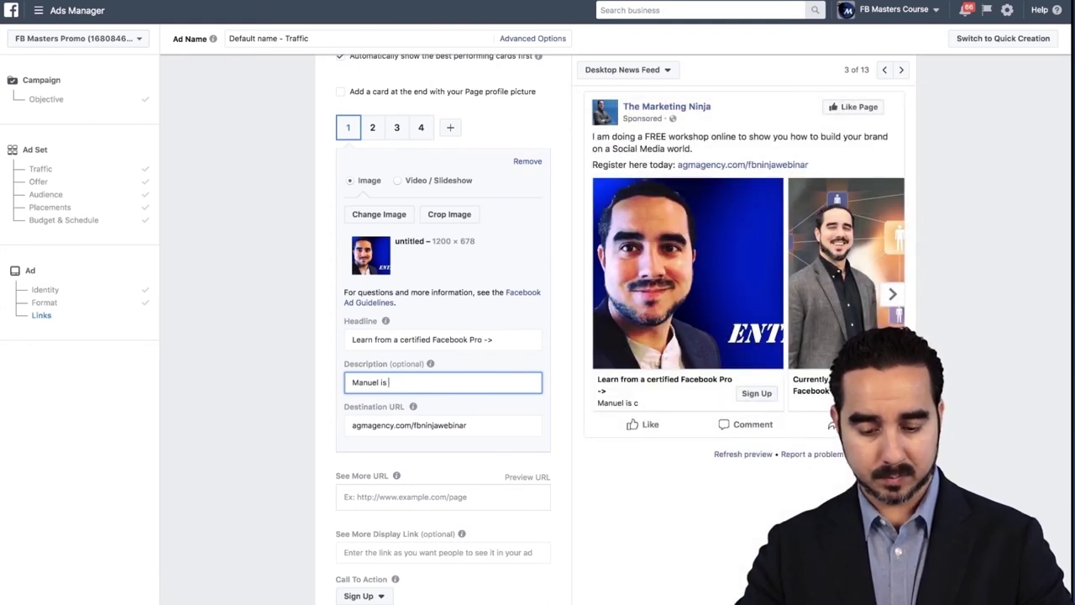
{"action": "type", "text": "a certified "}
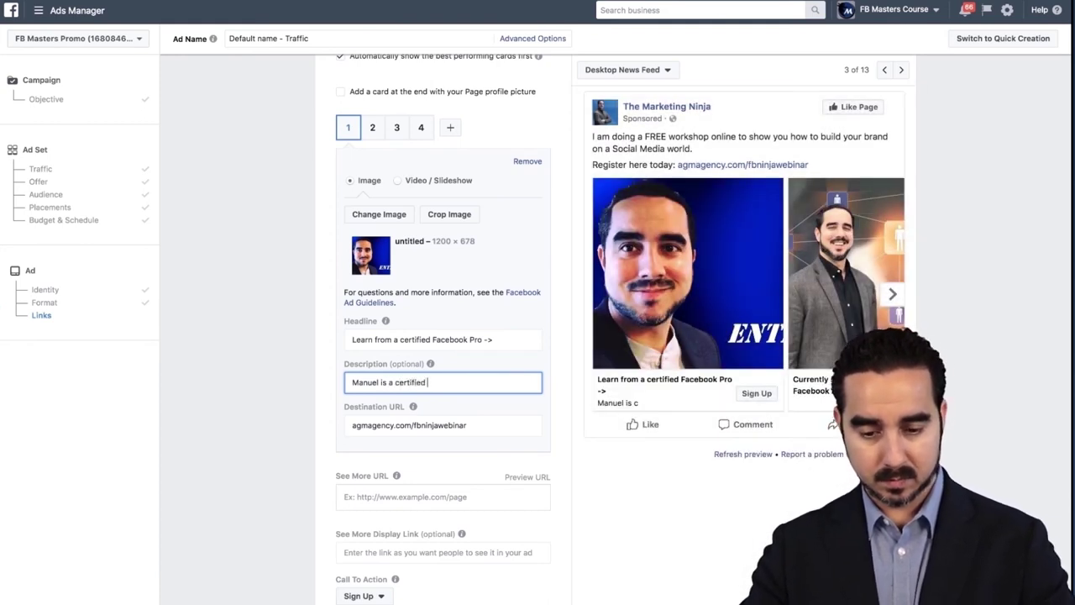
{"action": "type", "text": "buying pro"}
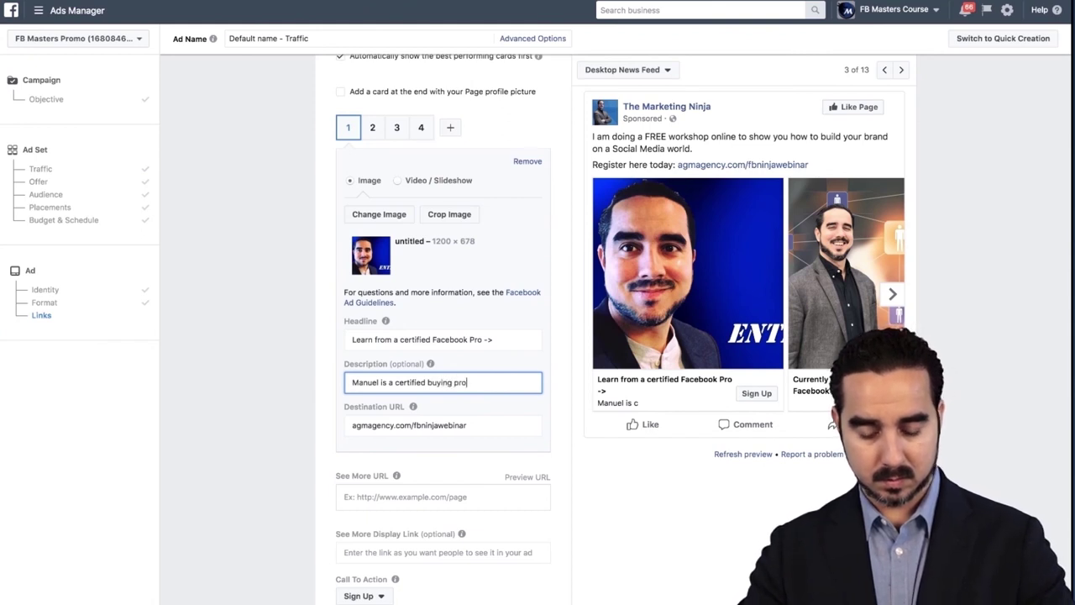
{"action": "type", "text": "fessional"}
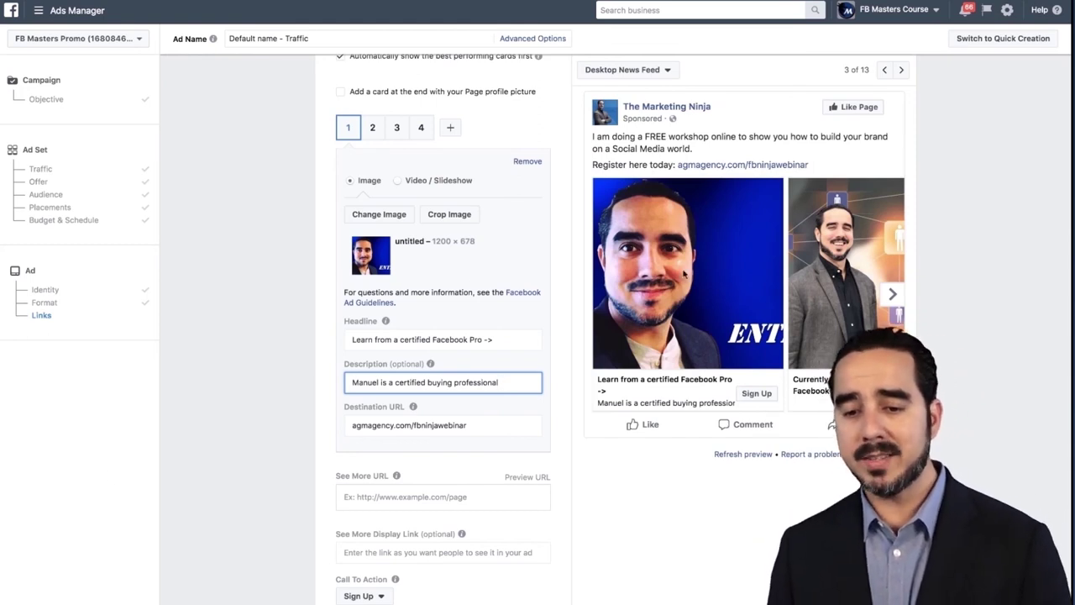
- Check how card 1's description displays in the Mobile News Feed preview
{"action": "left_click", "coordinate": [637, 74]}
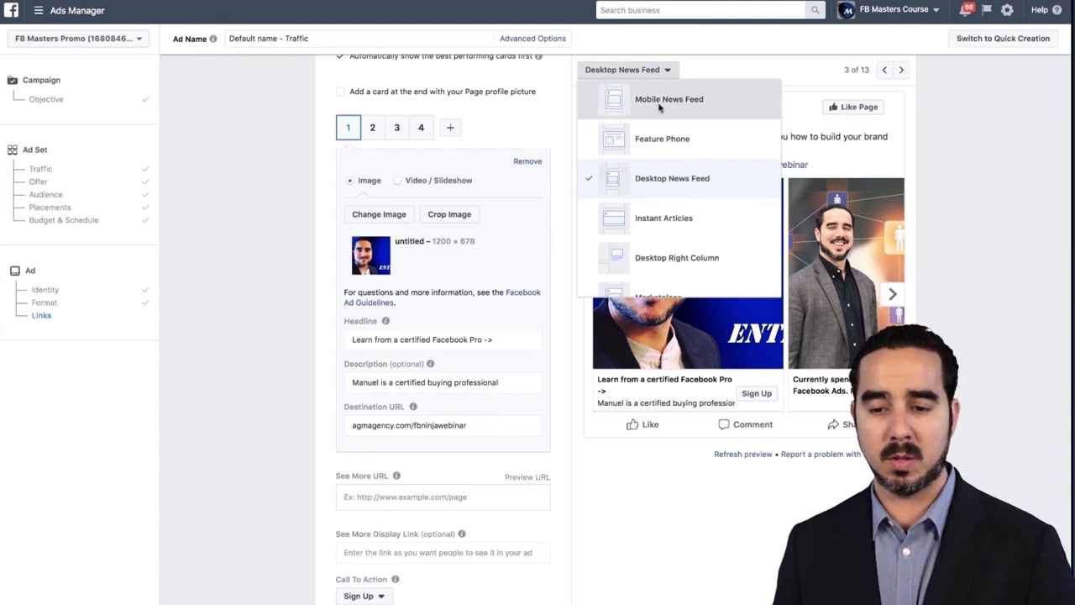
{"action": "left_click", "coordinate": [660, 104]}
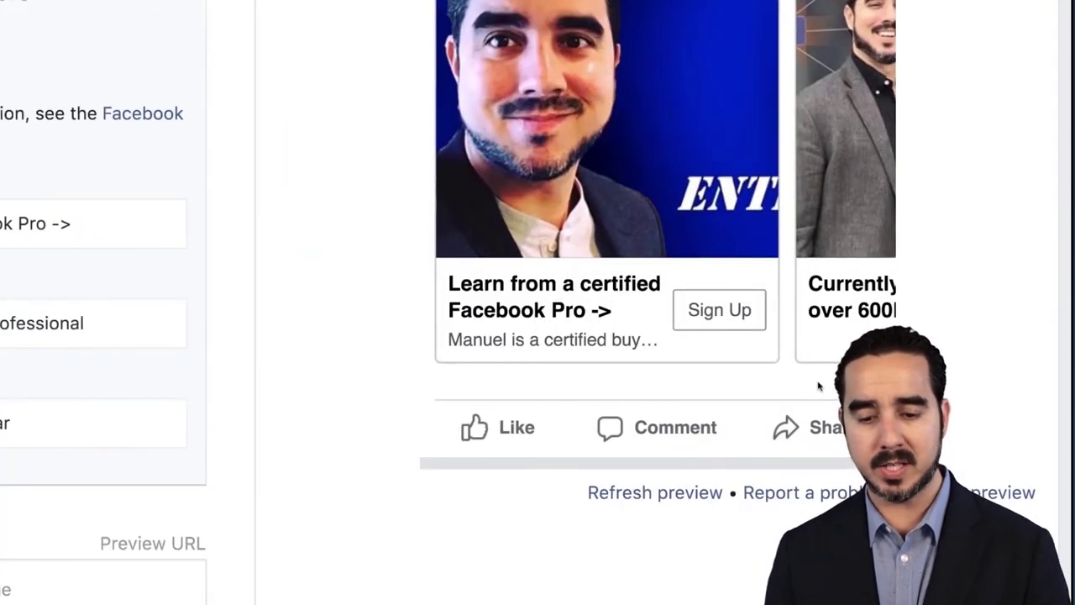
{"action": "scroll", "coordinate": [590, 544], "scroll_direction": "down", "scroll_amount": 3}
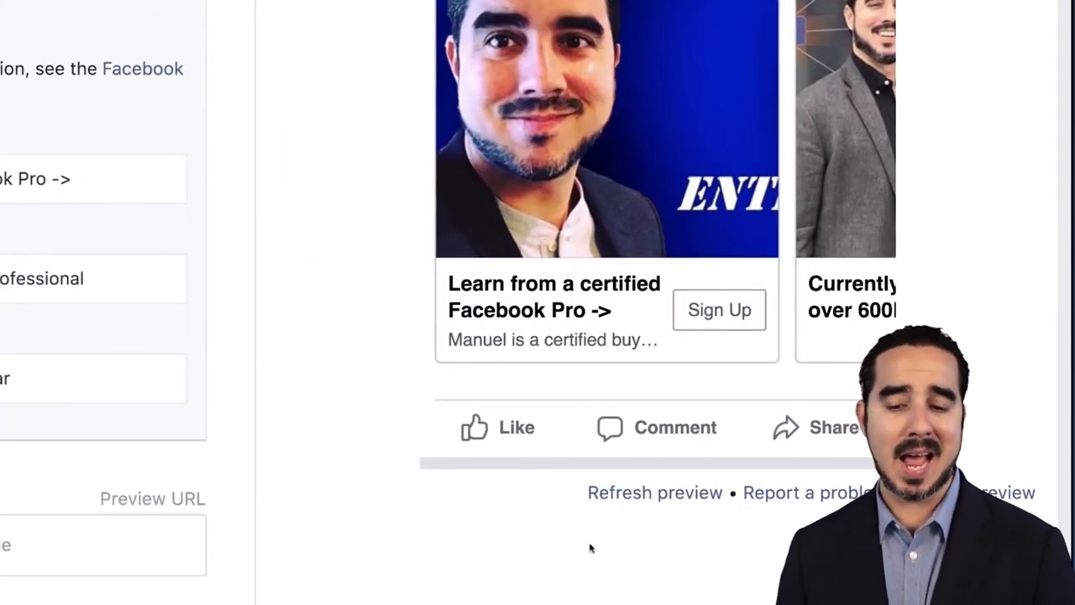
{"action": "scroll", "coordinate": [274, 437], "scroll_direction": "down", "scroll_amount": 2}
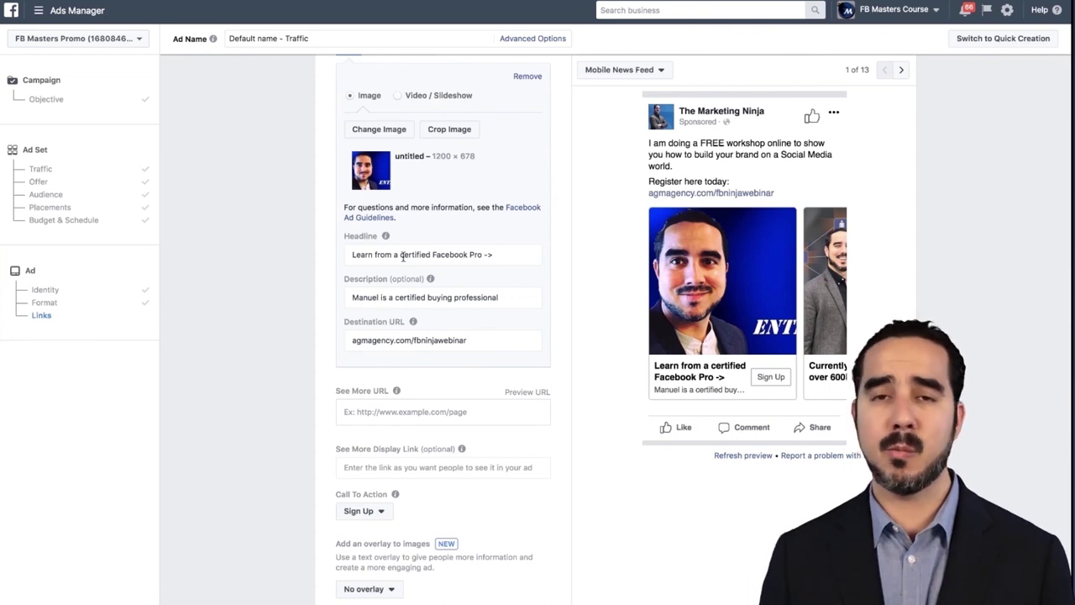
- Replace card 1's description with "Over 100 million in sales"
{"action": "left_click_drag", "start_coordinate": [501, 296], "coordinate": [334, 304]}
{"action": "key", "text": "BackSpace"}
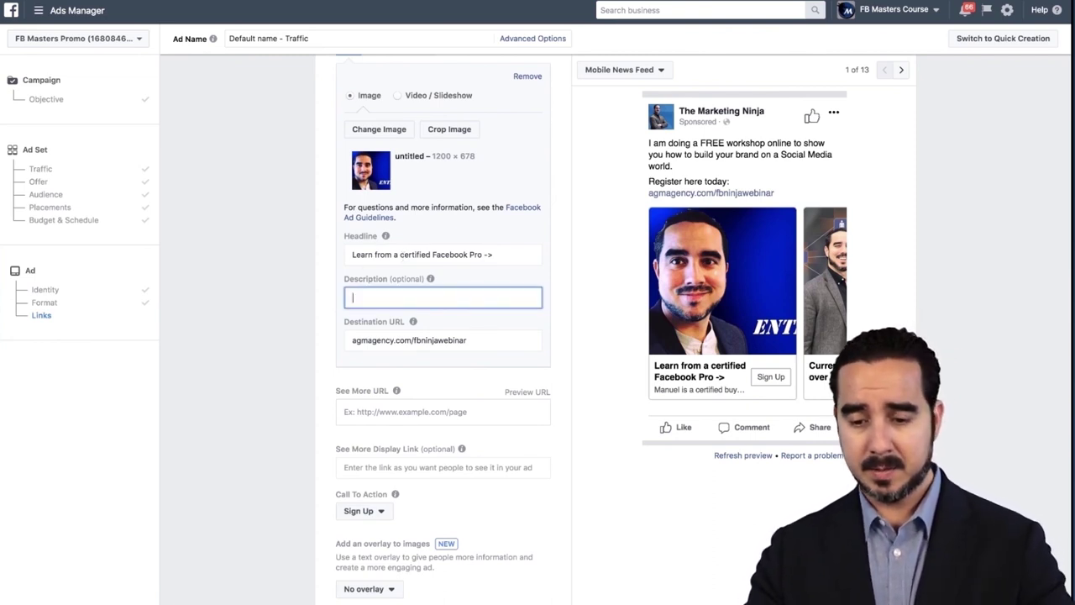
{"action": "type", "text": "Over "}
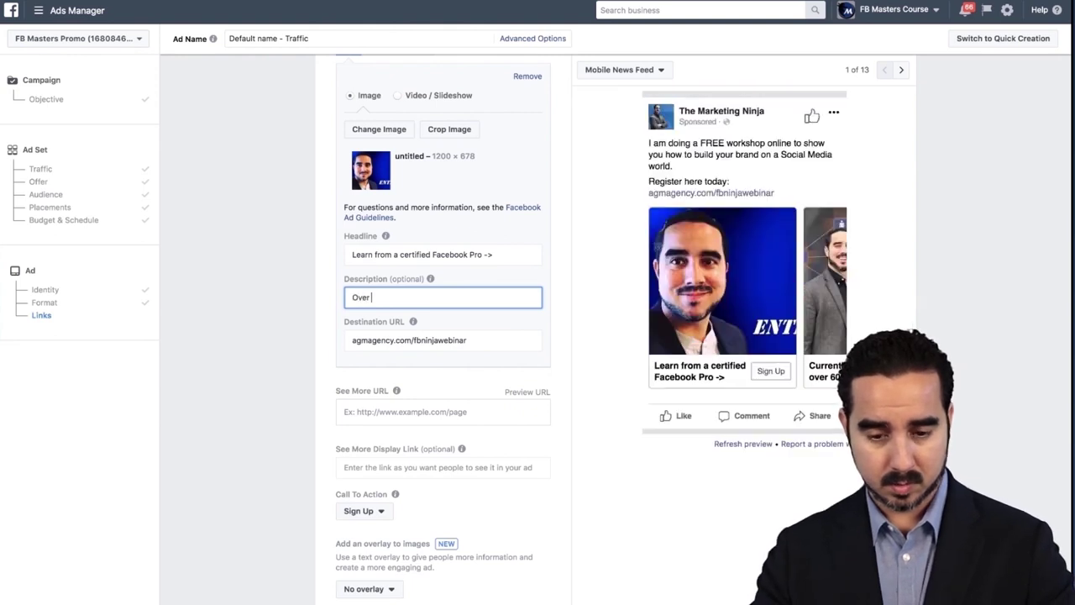
{"action": "type", "text": "100 mi"}
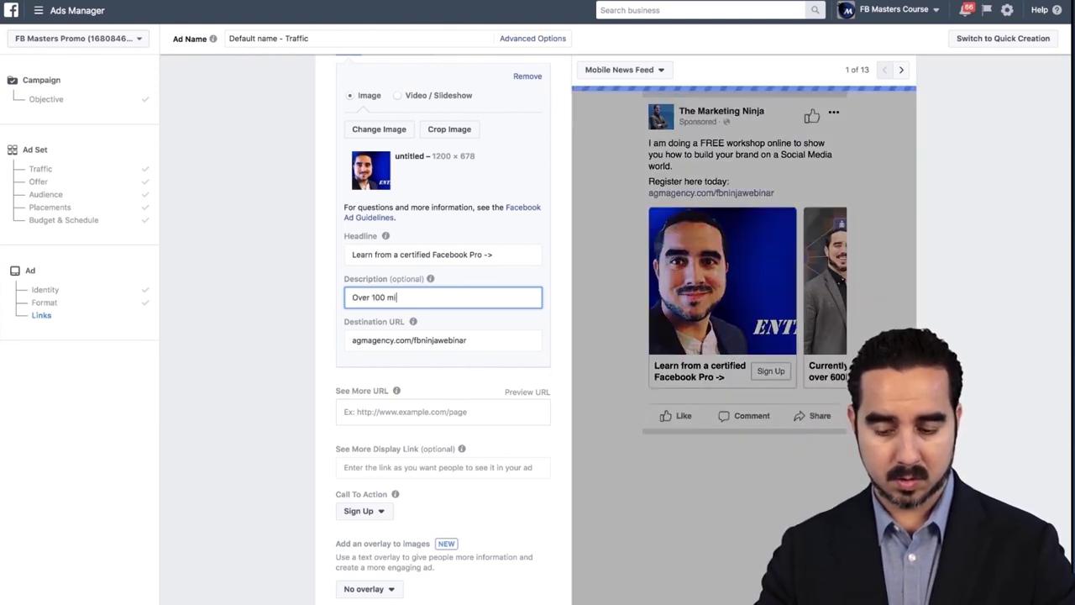
{"action": "type", "text": "llion in sales"}
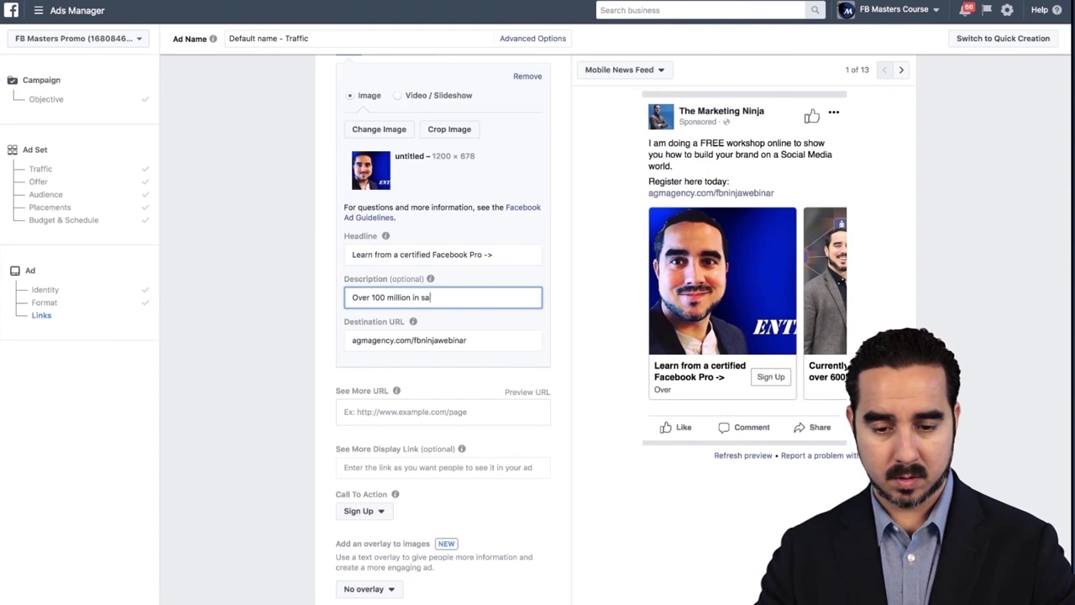